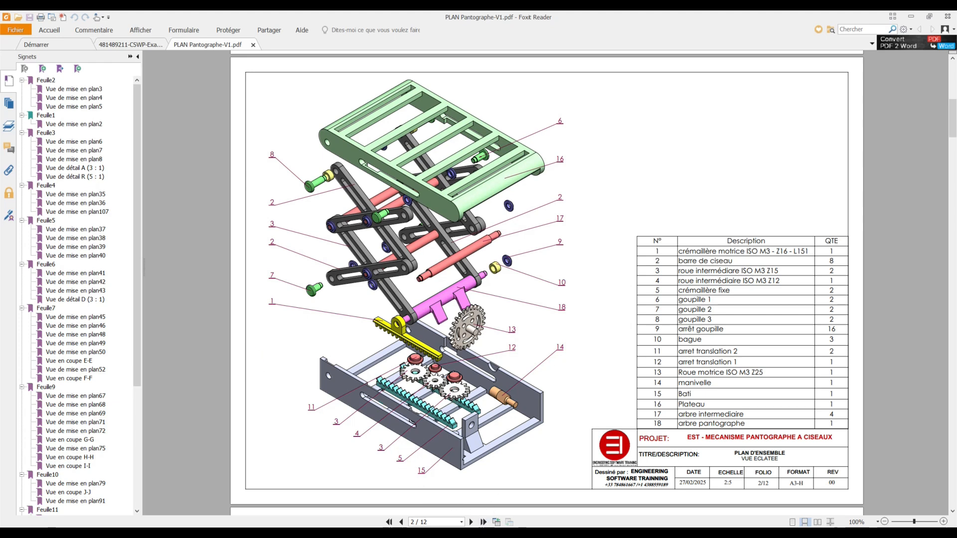
Switch from the PDF plan to the Pantographe Ciseau assembly in SOLIDWORKS and expose the rack and gear pins.
{"action": "key", "text": "alt+Tab"}
{"action": "scroll", "coordinate": [590, 305], "scroll_direction": "down", "scroll_amount": 1}
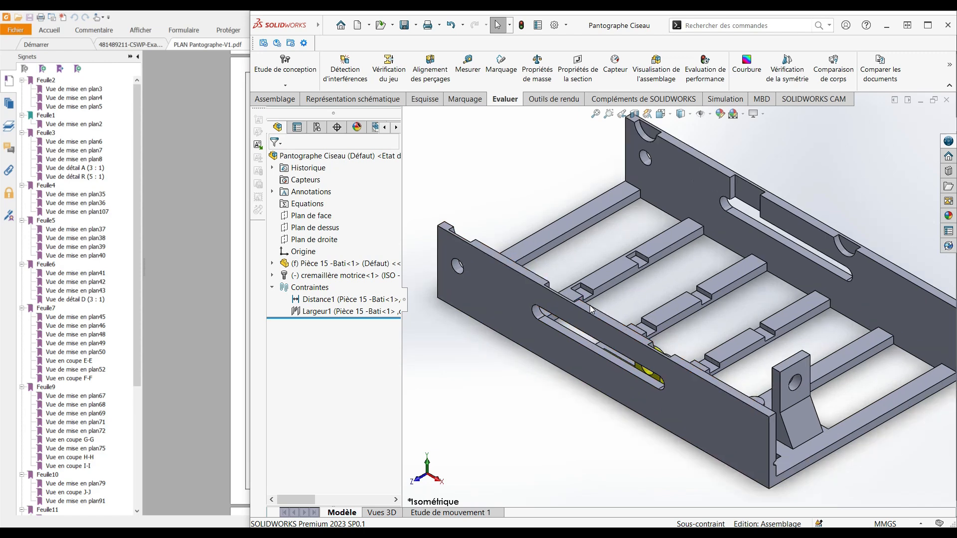
{"action": "scroll", "coordinate": [551, 302], "scroll_direction": "up", "scroll_amount": 1}
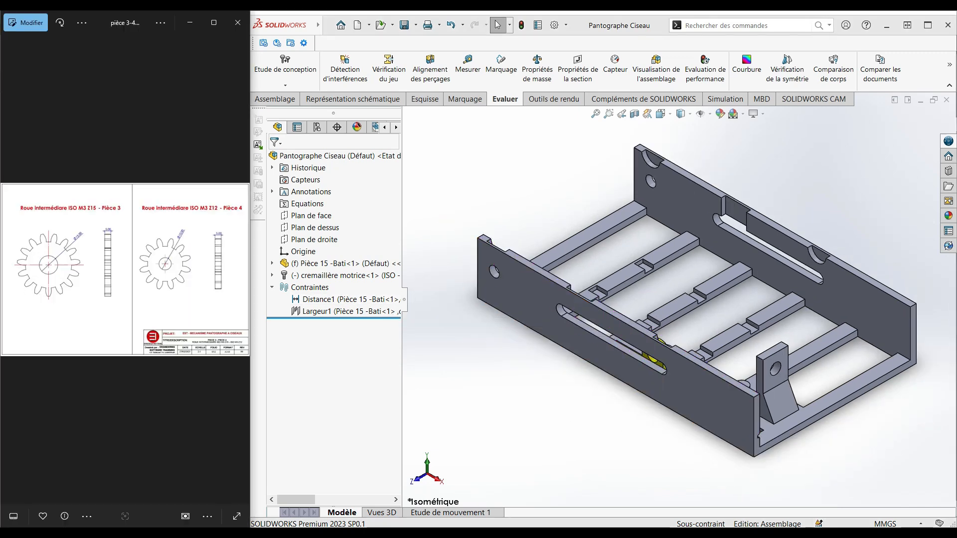
{"action": "mouse_move", "coordinate": [692, 328]}
{"action": "middle_mouse_down"}
{"action": "mouse_move", "coordinate": [676, 230]}
{"action": "mouse_move", "coordinate": [670, 354]}
{"action": "mouse_move", "coordinate": [623, 378]}
{"action": "middle_mouse_up"}
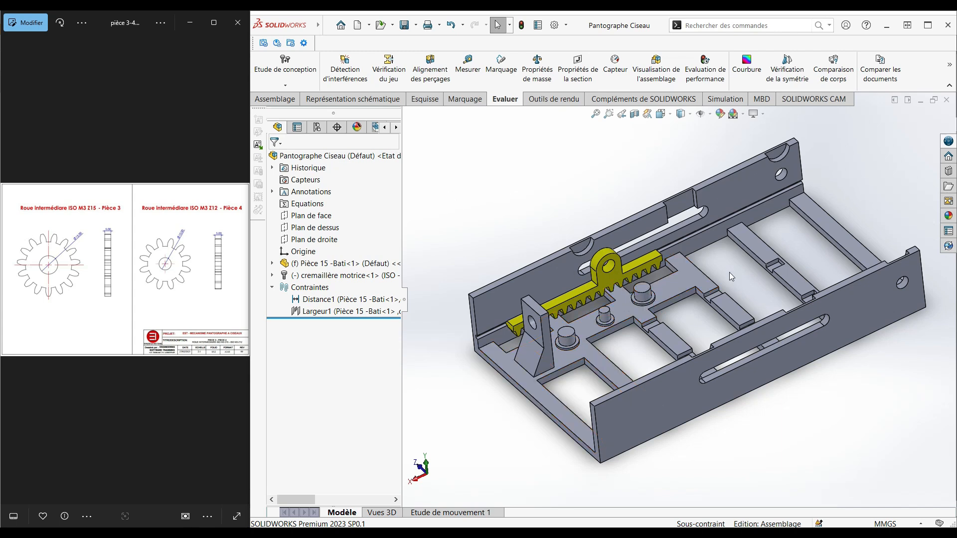
Find the Engrenages category under ISO Transmission de puissance in the Toolbox design library.
{"action": "left_click", "coordinate": [949, 172]}
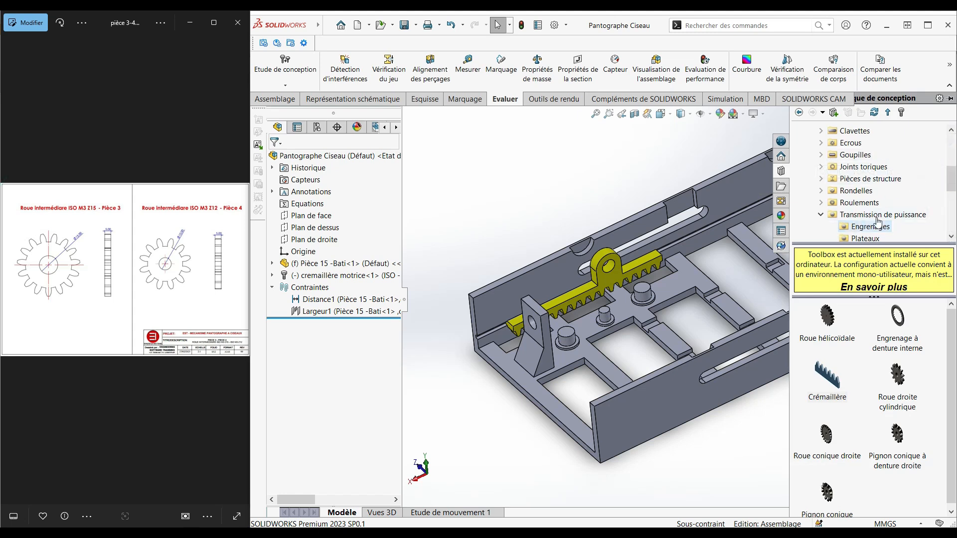
{"action": "scroll", "coordinate": [872, 185], "scroll_direction": "down", "scroll_amount": 1}
{"action": "scroll", "coordinate": [867, 203], "scroll_direction": "up", "scroll_amount": 4}
{"action": "scroll", "coordinate": [866, 204], "scroll_direction": "up", "scroll_amount": 1}
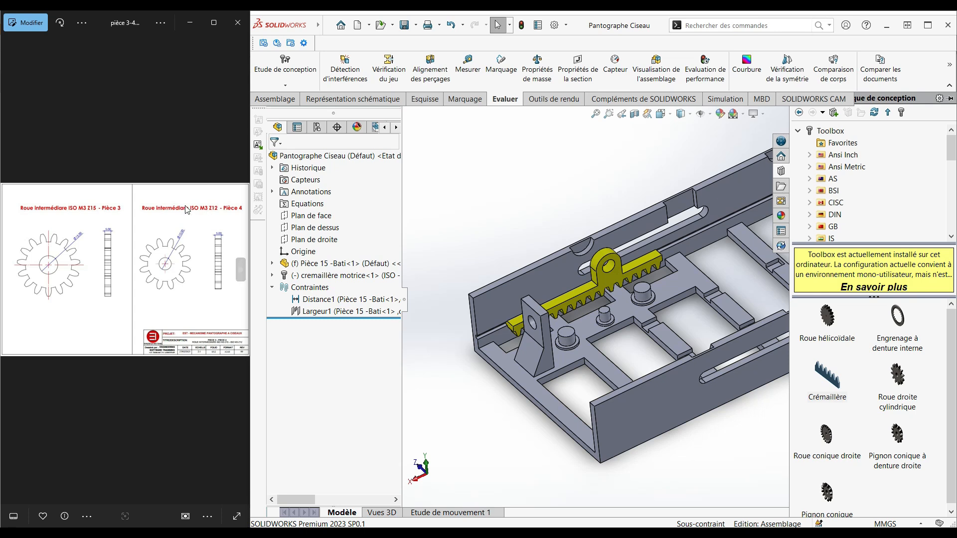
{"action": "scroll", "coordinate": [864, 196], "scroll_direction": "down", "scroll_amount": 2}
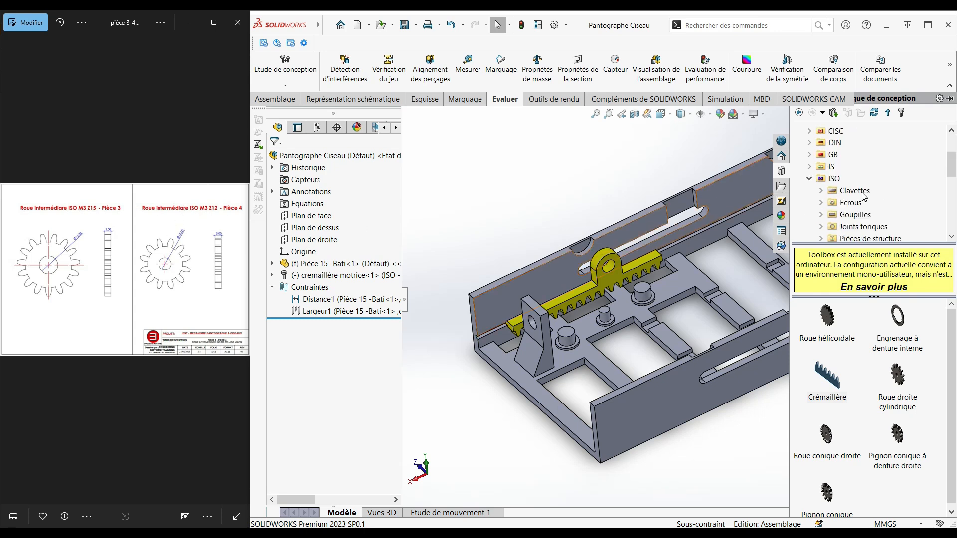
{"action": "left_click", "coordinate": [834, 179]}
{"action": "scroll", "coordinate": [858, 175], "scroll_direction": "down", "scroll_amount": 3}
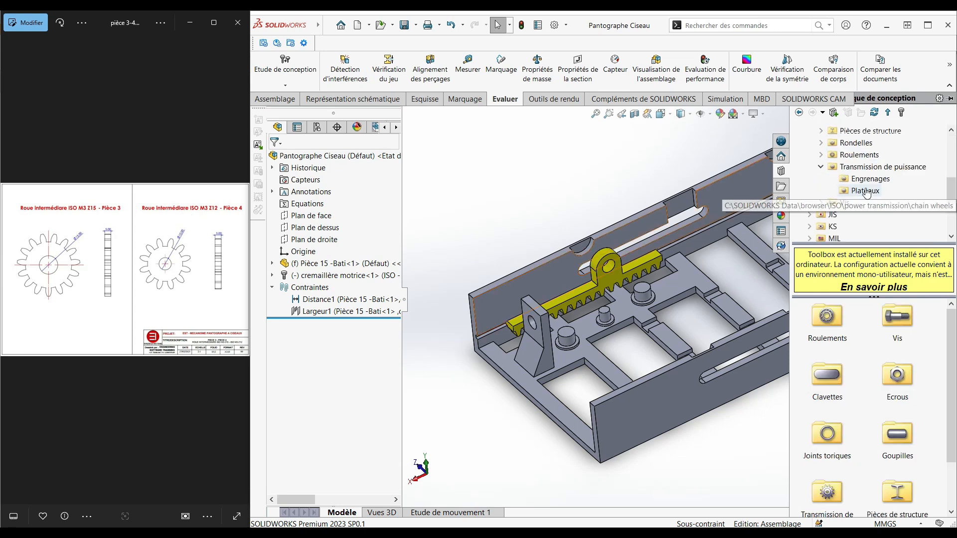
{"action": "left_click", "coordinate": [866, 168]}
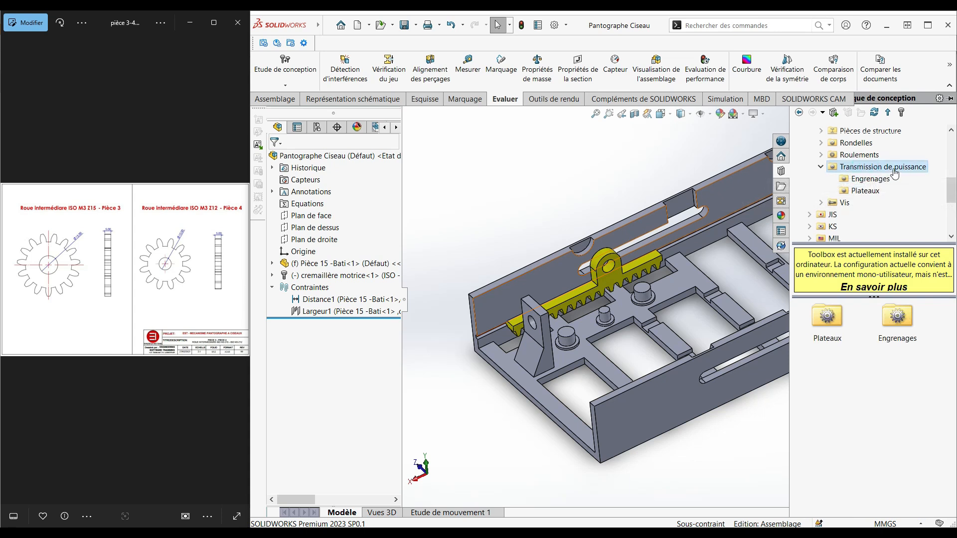
{"action": "left_click", "coordinate": [869, 179]}
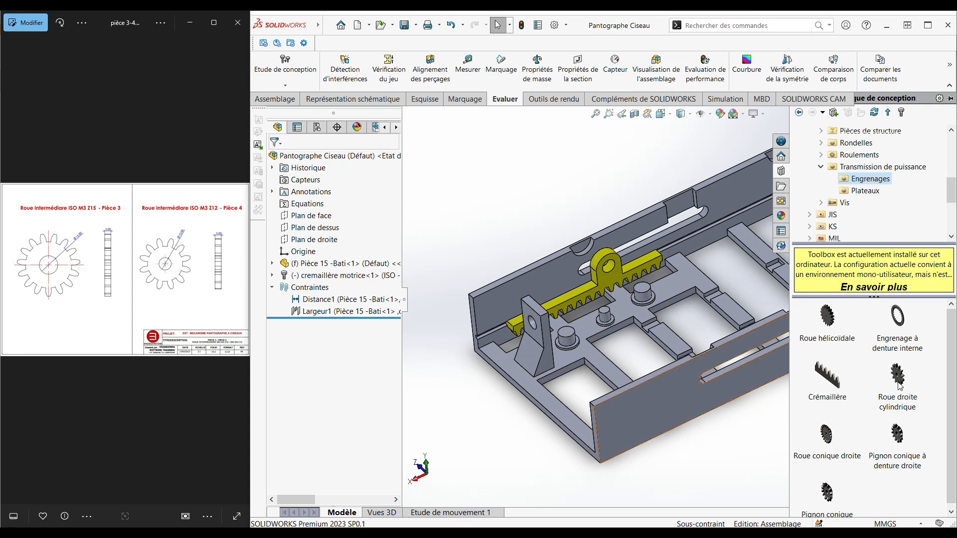
Insert a Roue droite cylindrique gear above the base and set its module to 3.
{"action": "mouse_move", "coordinate": [899, 377]}
{"action": "left_click_drag", "start_coordinate": [897, 384], "coordinate": [550, 232]}
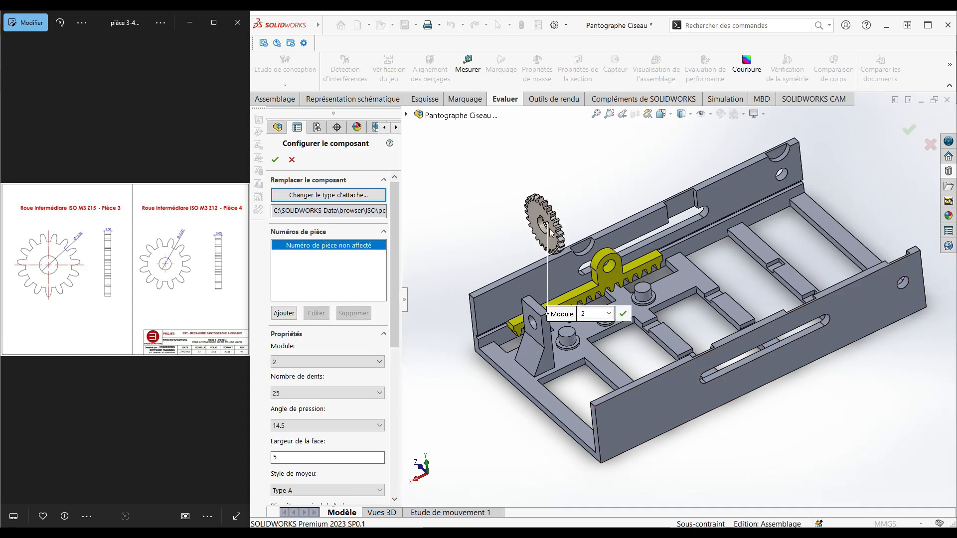
{"action": "middle_click_drag", "start_coordinate": [572, 269], "coordinate": [626, 196]}
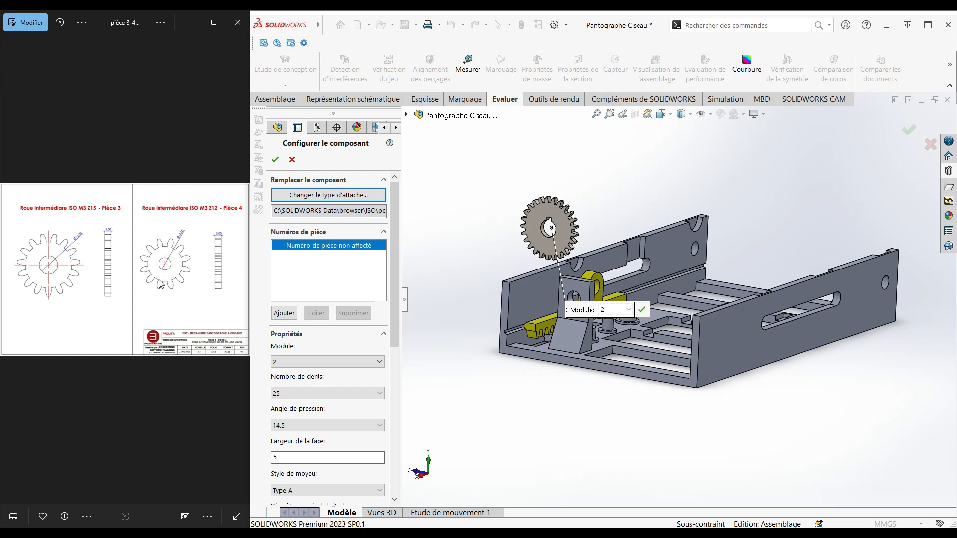
{"action": "left_click", "coordinate": [336, 363]}
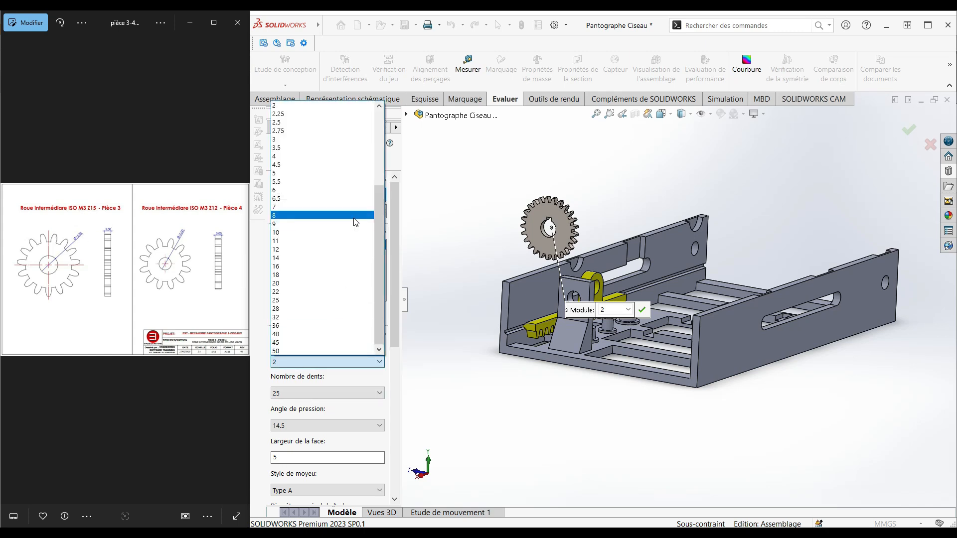
{"action": "left_click", "coordinate": [275, 139]}
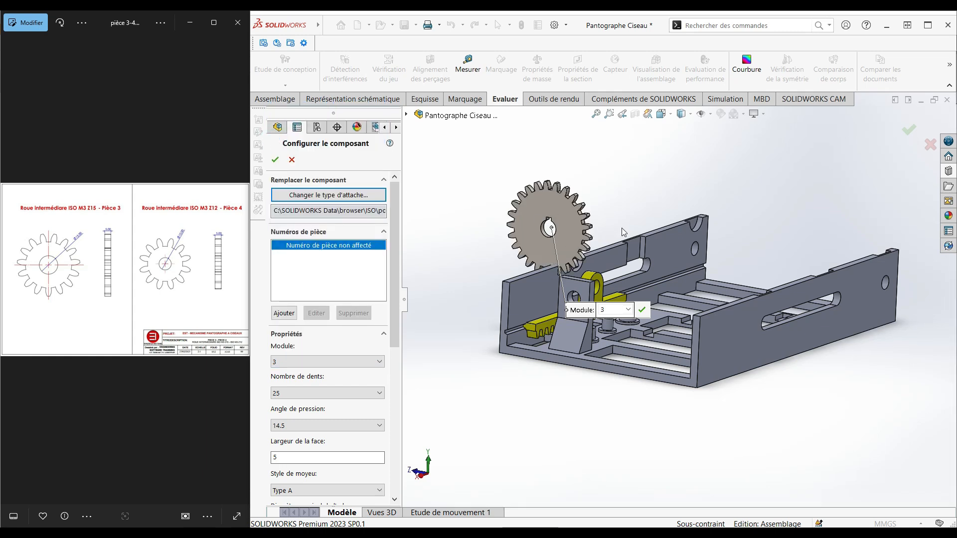
Set the gear's number of teeth to 15, as specified for Pièce 3 in the drawing.
{"action": "scroll", "coordinate": [600, 246], "scroll_direction": "down", "scroll_amount": 5}
{"action": "scroll", "coordinate": [697, 389], "scroll_direction": "down", "scroll_amount": 3}
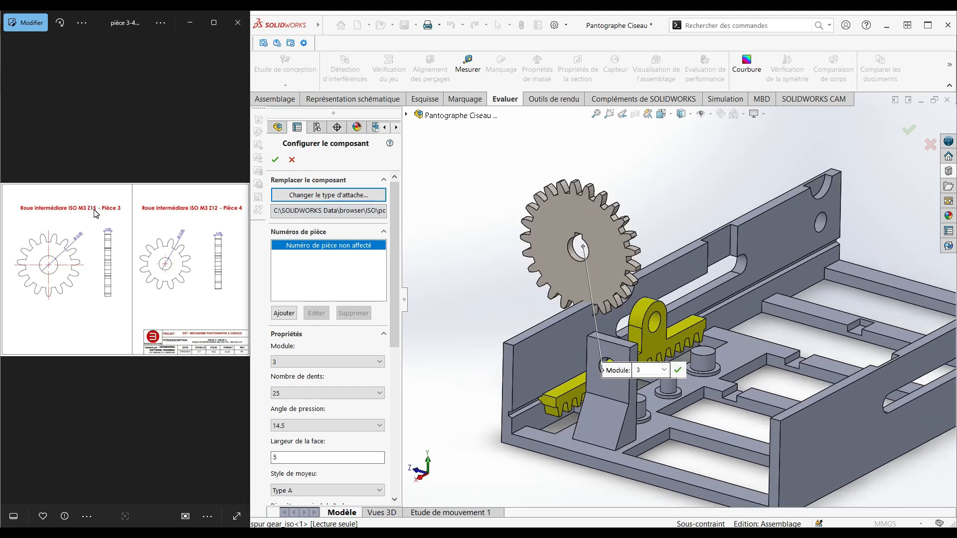
{"action": "left_click", "coordinate": [321, 394]}
{"action": "scroll", "coordinate": [338, 264], "scroll_direction": "up", "scroll_amount": 3}
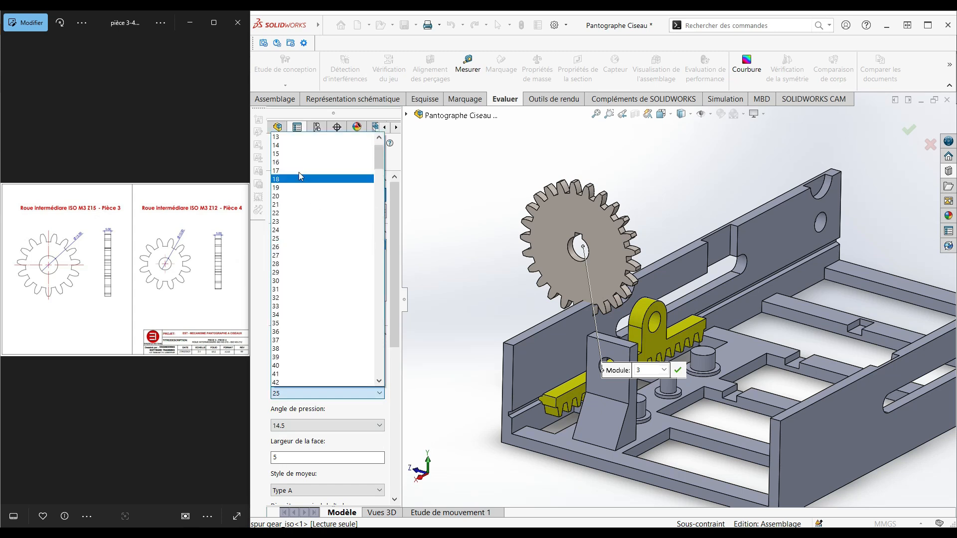
{"action": "left_click", "coordinate": [295, 154]}
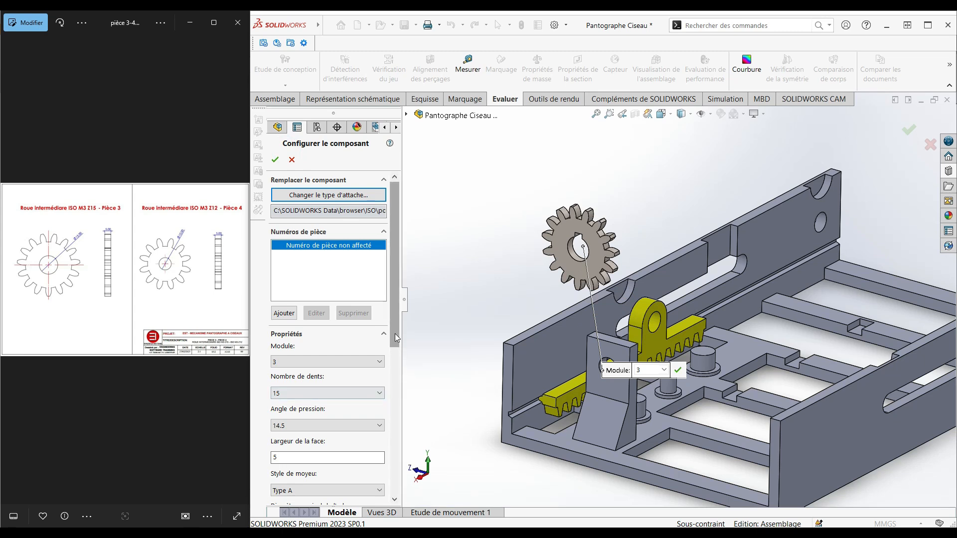
Try hub styles Type B and Type C on the 15-tooth gear, and return it to Type A.
{"action": "left_click_drag", "start_coordinate": [395, 333], "coordinate": [394, 359]}
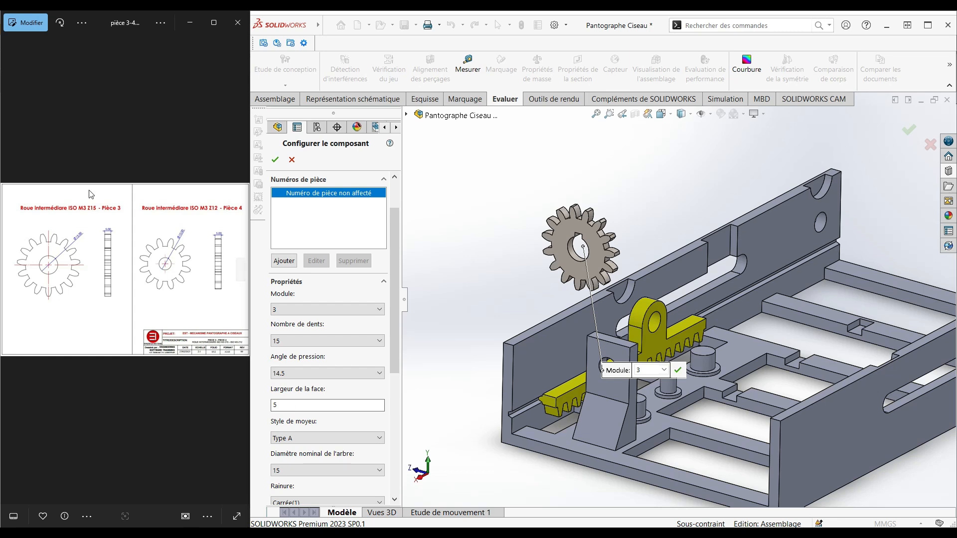
{"action": "scroll", "coordinate": [91, 194], "scroll_direction": "up", "scroll_amount": 2}
{"action": "left_click_drag", "start_coordinate": [393, 365], "coordinate": [393, 397]}
{"action": "left_click", "coordinate": [323, 375]}
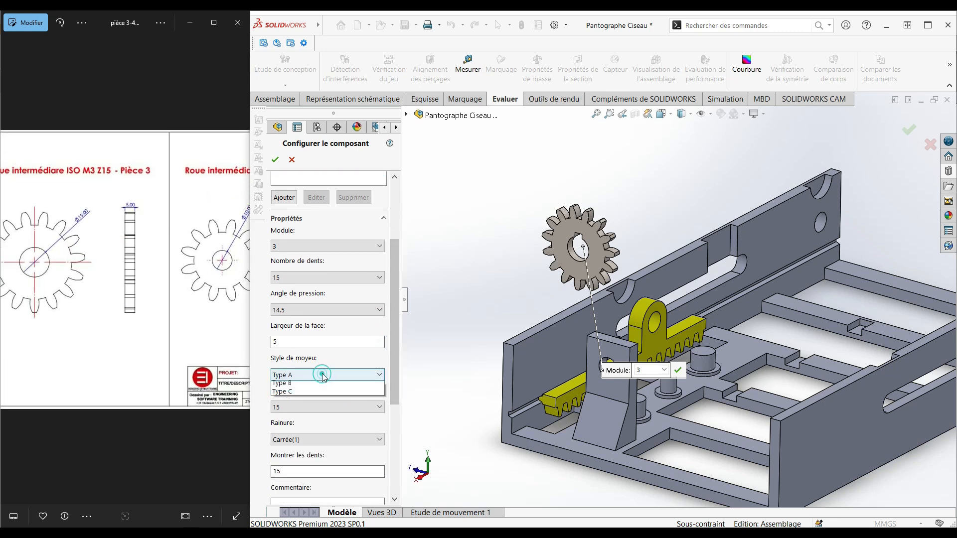
{"action": "left_click", "coordinate": [289, 394]}
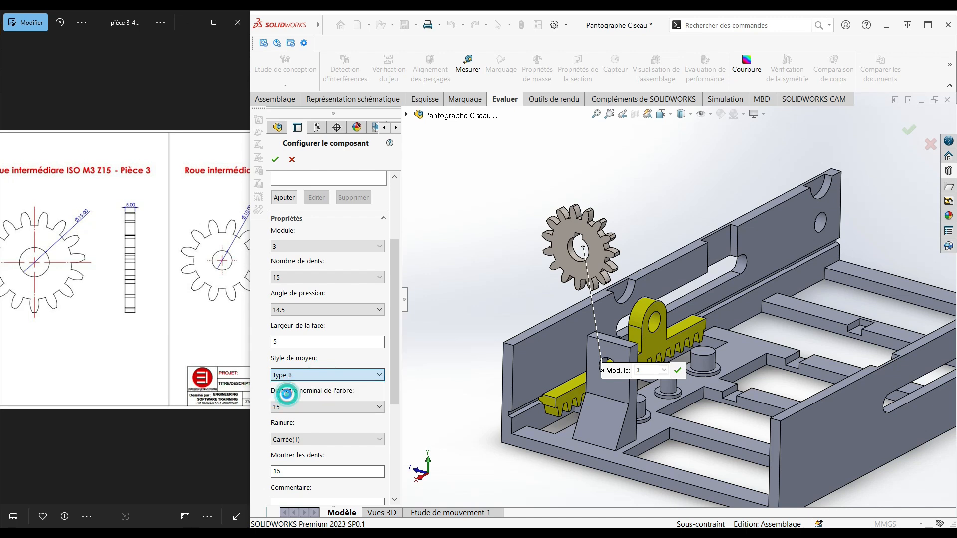
{"action": "left_click", "coordinate": [307, 378]}
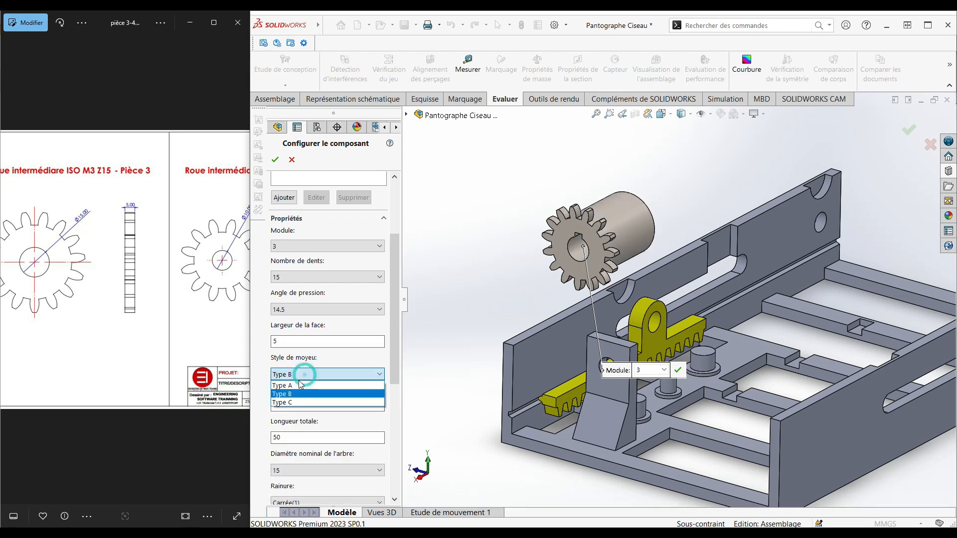
{"action": "left_click", "coordinate": [298, 404]}
{"action": "left_click", "coordinate": [309, 374]}
{"action": "left_click", "coordinate": [299, 385]}
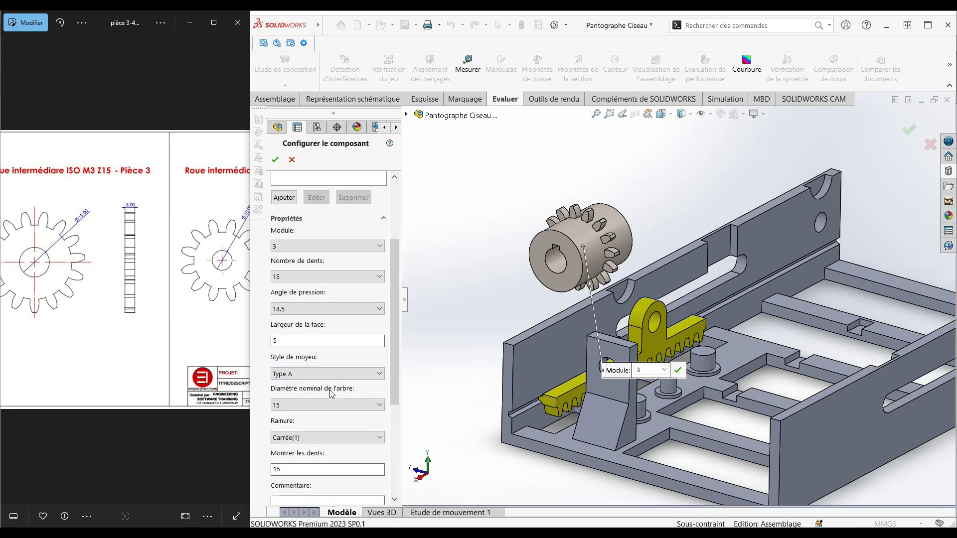
Set the 15-tooth gear's keyway (Rainure) to Aucun.
{"action": "left_click_drag", "start_coordinate": [397, 381], "coordinate": [395, 394]}
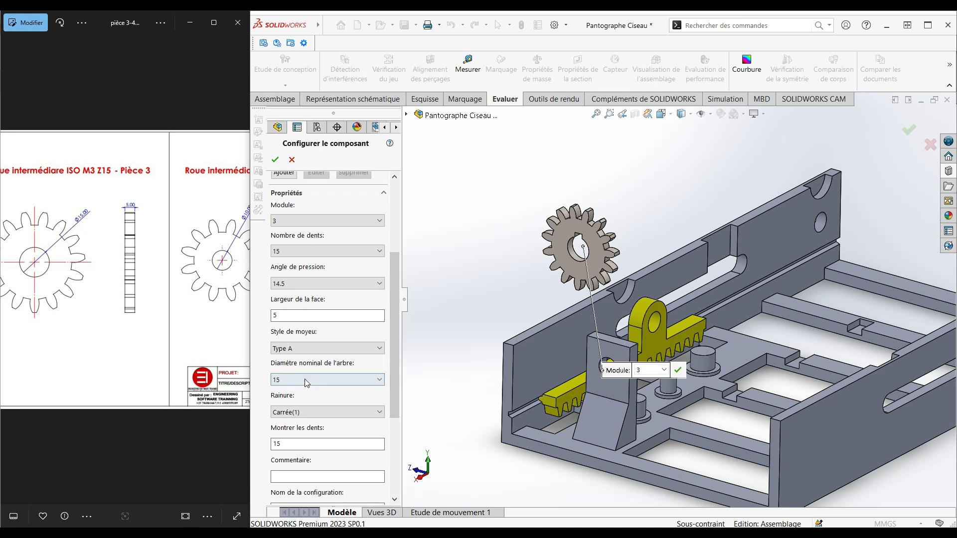
{"action": "left_click", "coordinate": [303, 413]}
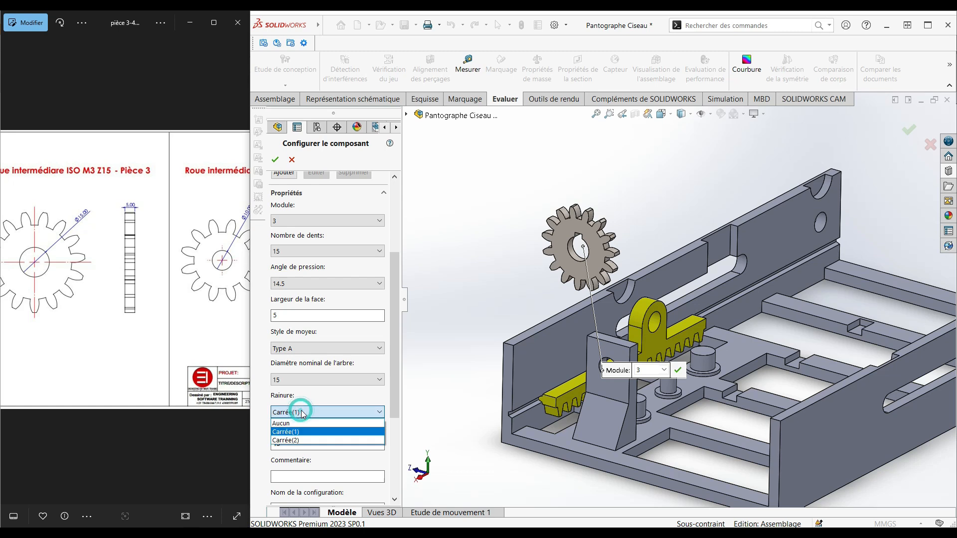
{"action": "left_click", "coordinate": [302, 422]}
{"action": "left_click_drag", "start_coordinate": [396, 402], "coordinate": [395, 425]}
{"action": "scroll", "coordinate": [142, 353], "scroll_direction": "down", "scroll_amount": 3}
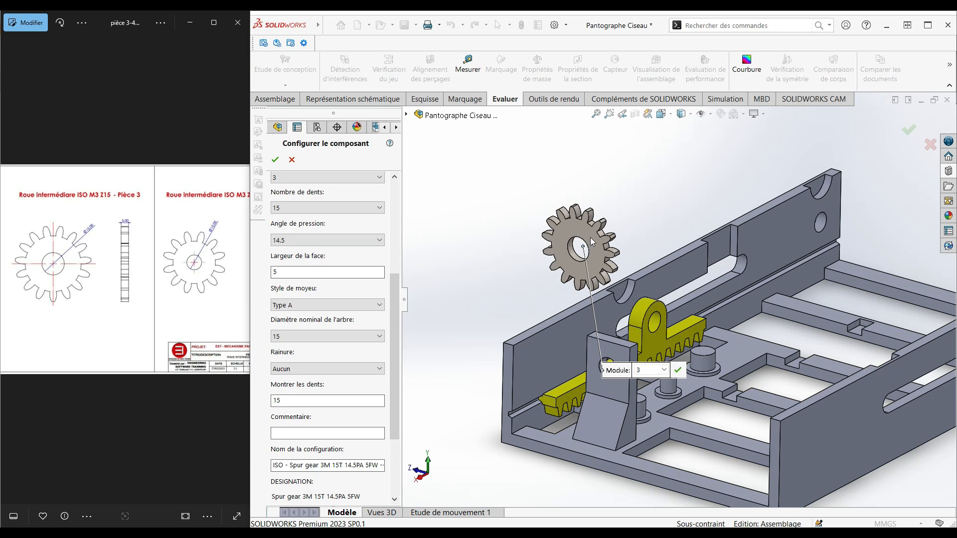
Accept the 15-tooth gear's configuration, place a second copy beside it, and end the insertion.
{"action": "scroll", "coordinate": [591, 241], "scroll_direction": "down", "scroll_amount": 1}
{"action": "scroll", "coordinate": [586, 250], "scroll_direction": "up", "scroll_amount": 2}
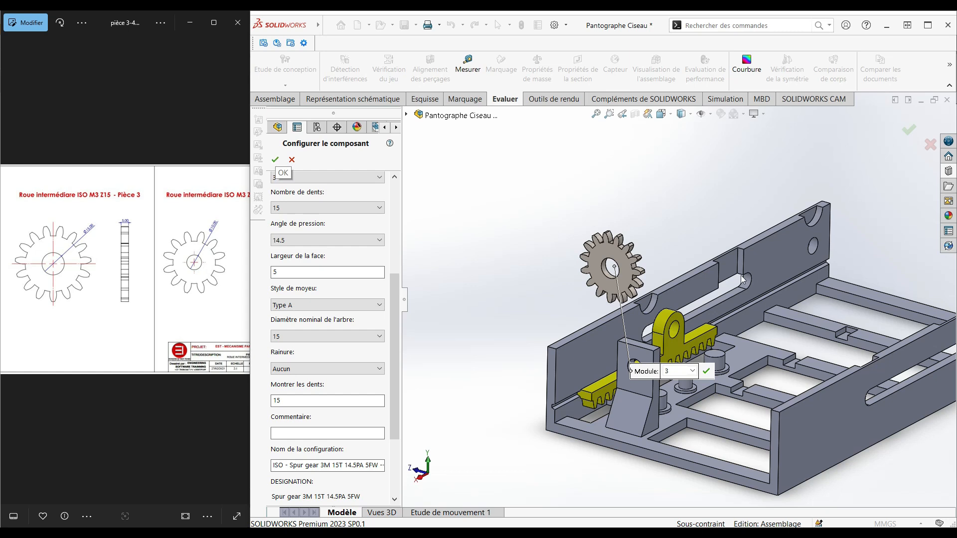
{"action": "left_click", "coordinate": [275, 159]}
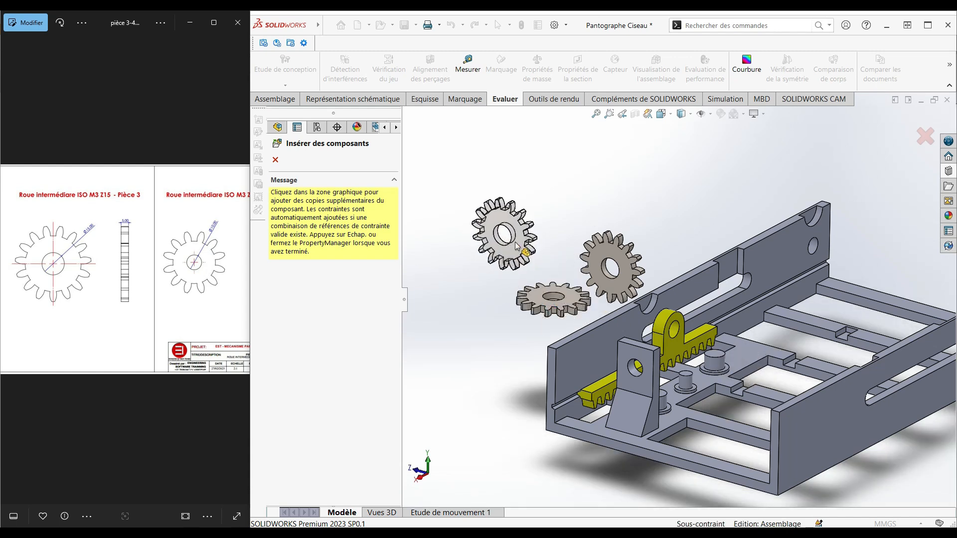
{"action": "left_click", "coordinate": [276, 160]}
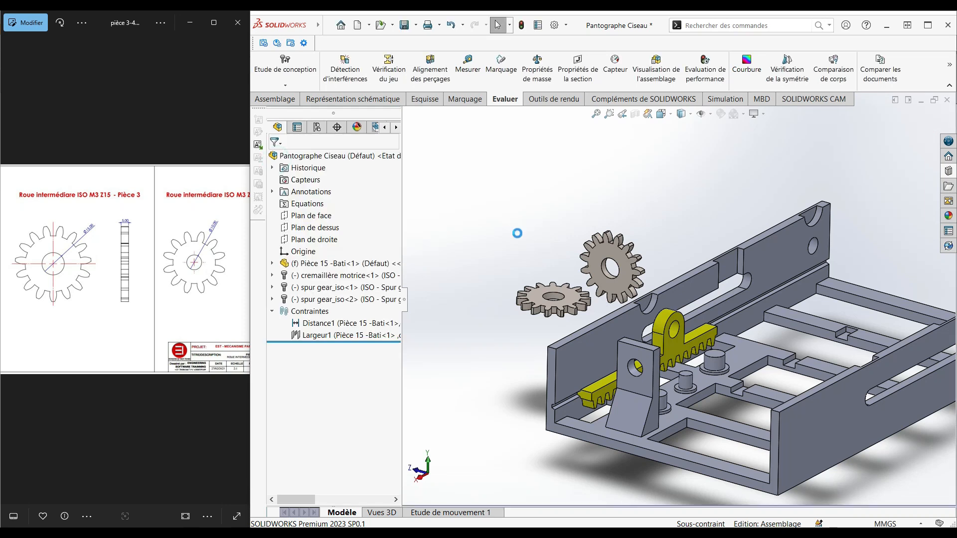
Check the Pièce 4 gear drawing and insert another Roue droite cylindrique gear above the base.
{"action": "scroll", "coordinate": [533, 273], "scroll_direction": "up", "scroll_amount": 3}
{"action": "scroll", "coordinate": [184, 223], "scroll_direction": "down", "scroll_amount": 2}
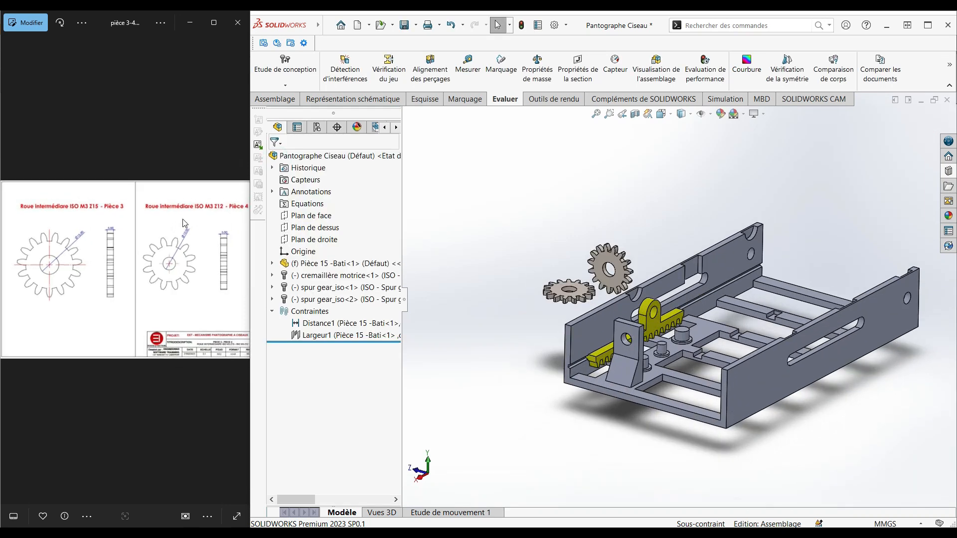
{"action": "scroll", "coordinate": [183, 230], "scroll_direction": "up", "scroll_amount": 2}
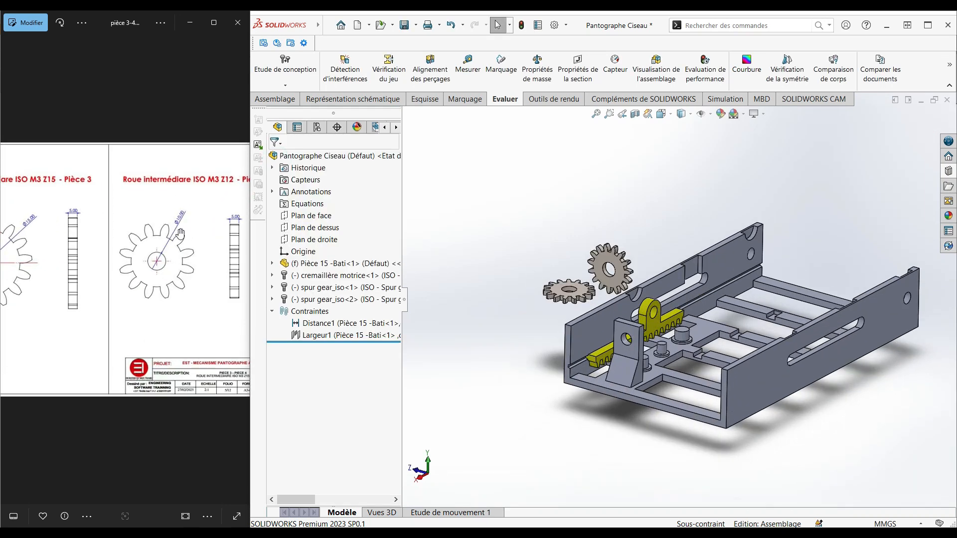
{"action": "left_click_drag", "start_coordinate": [178, 231], "coordinate": [146, 229]}
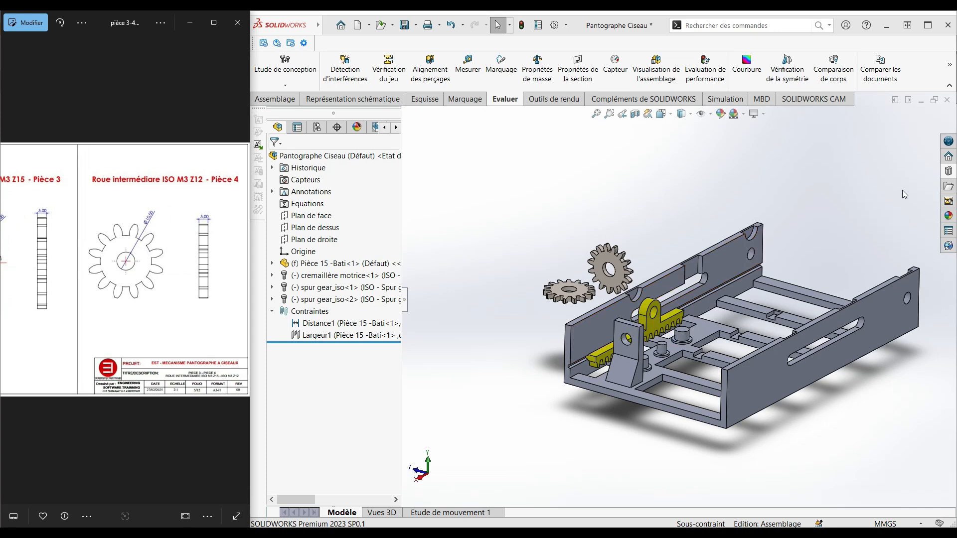
{"action": "left_click", "coordinate": [949, 171]}
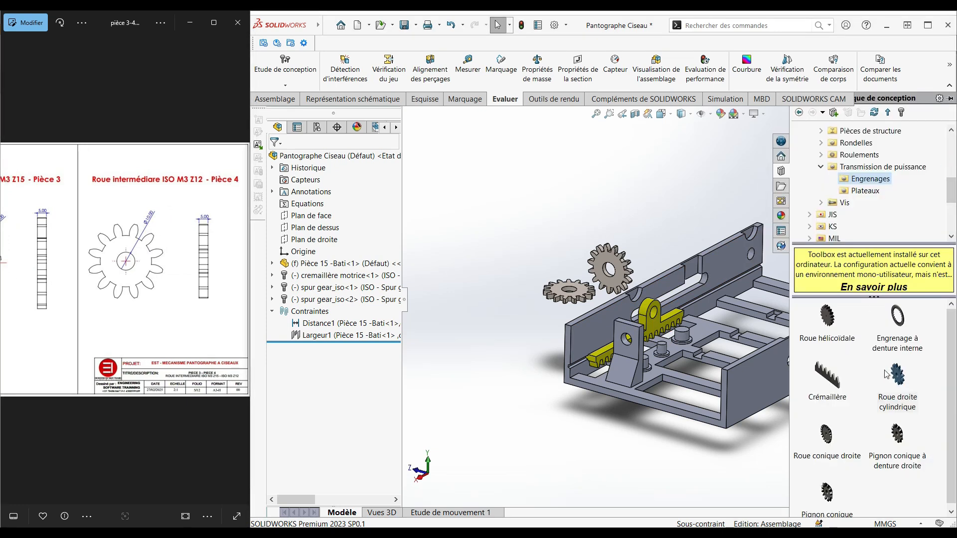
{"action": "left_click_drag", "start_coordinate": [900, 380], "coordinate": [645, 233]}
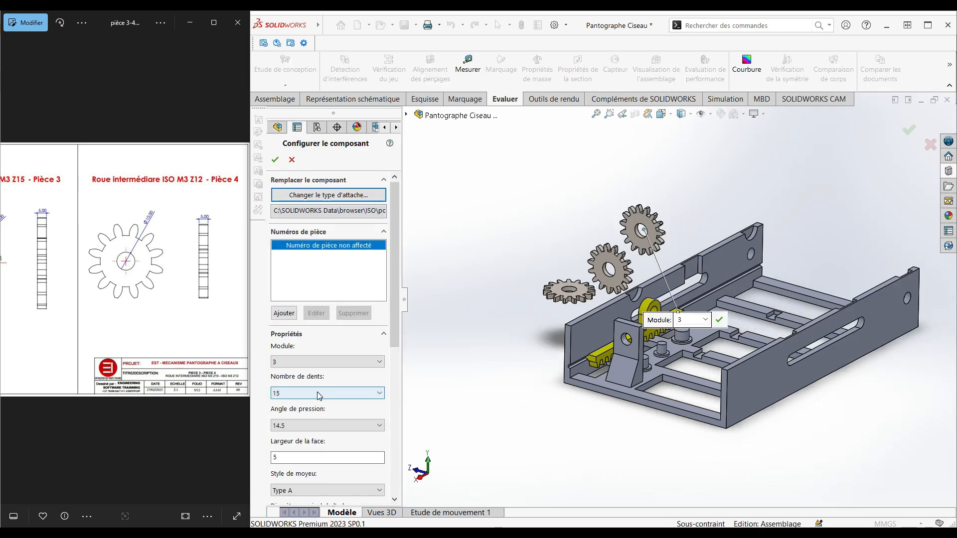
Configure the new gear with 12 teeth and a nominal shaft diameter of 10, accept it, and end the insertion.
{"action": "left_click", "coordinate": [319, 395]}
{"action": "scroll", "coordinate": [307, 248], "scroll_direction": "up", "scroll_amount": 1}
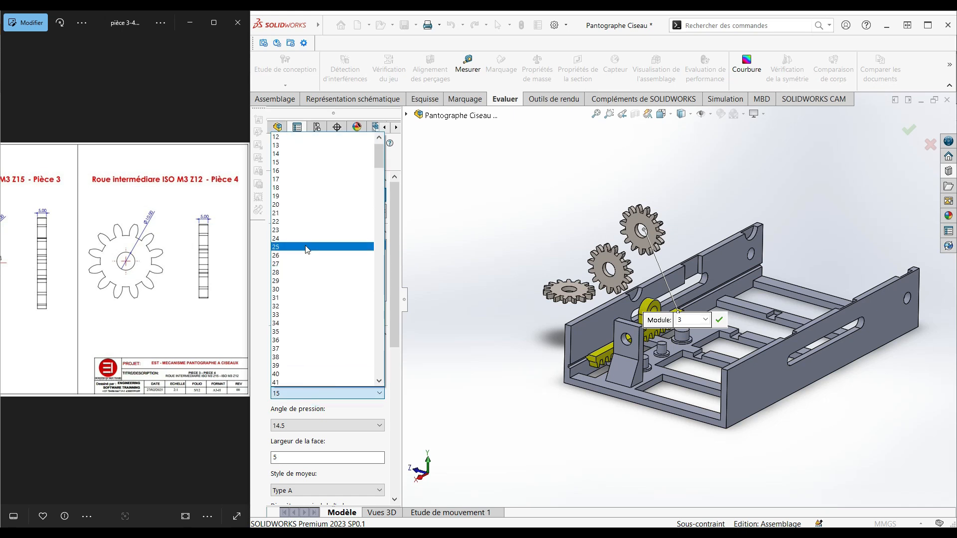
{"action": "left_click", "coordinate": [292, 137]}
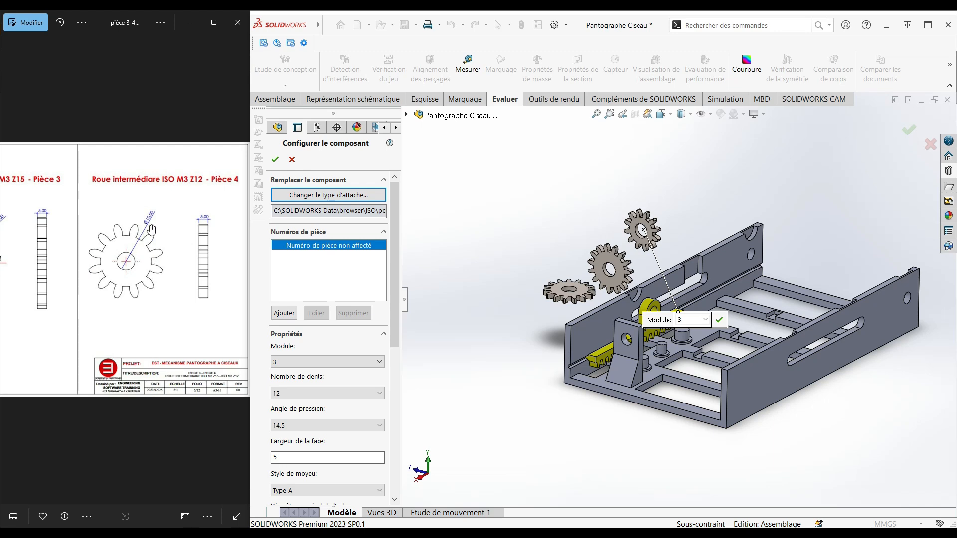
{"action": "left_click_drag", "start_coordinate": [394, 300], "coordinate": [399, 394]}
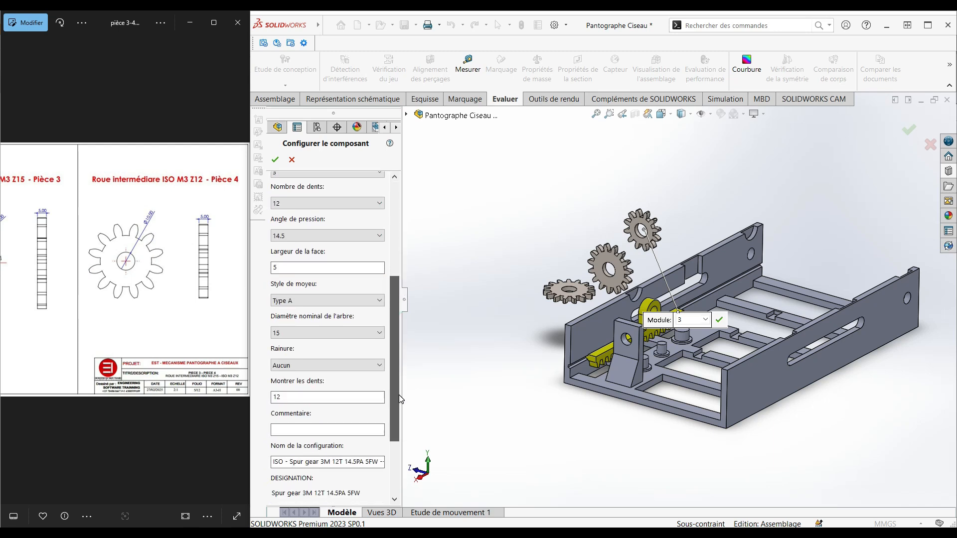
{"action": "left_click", "coordinate": [293, 334]}
{"action": "scroll", "coordinate": [317, 164], "scroll_direction": "up", "scroll_amount": 2}
{"action": "left_click", "coordinate": [299, 97]}
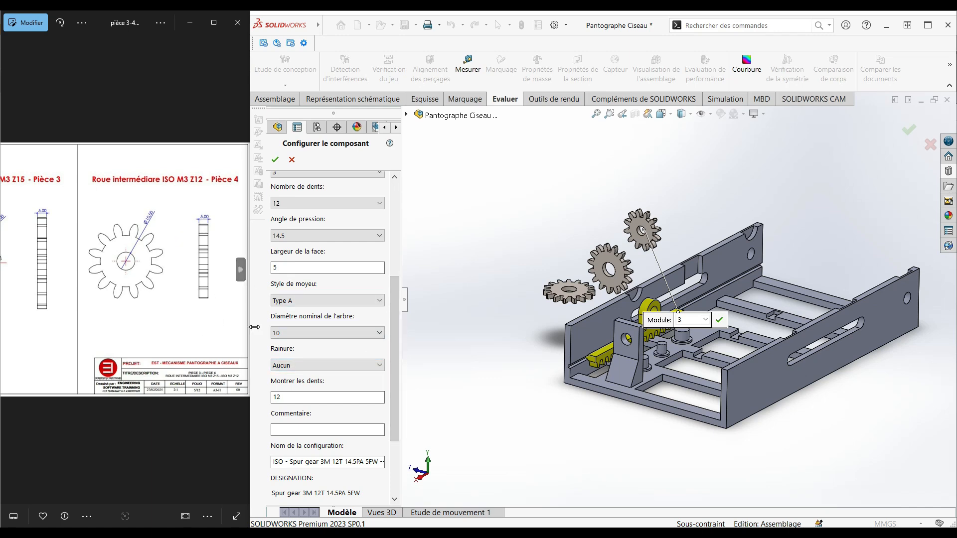
{"action": "left_click", "coordinate": [276, 160]}
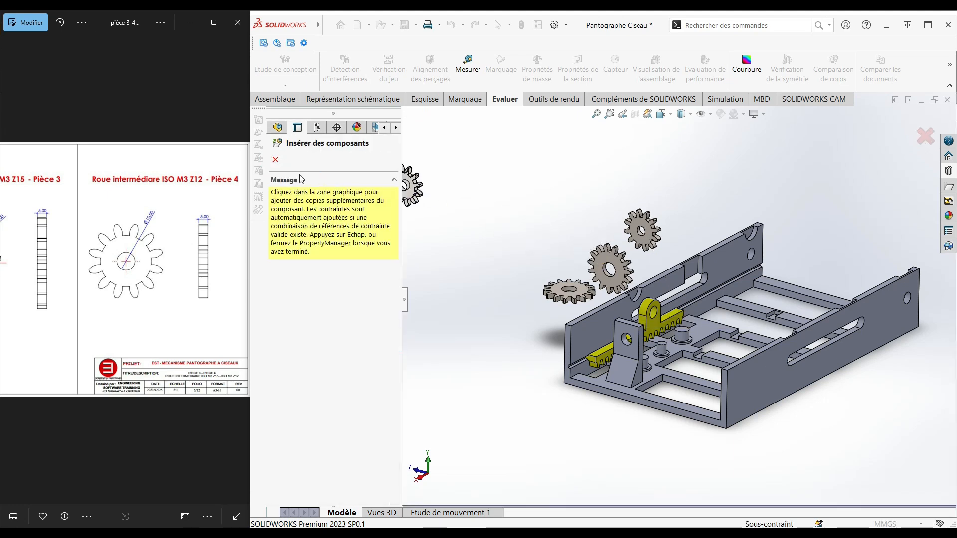
{"action": "left_click", "coordinate": [275, 160]}
Make the bore of the 12-tooth gear concentric with the smaller middle pin on the base.
{"action": "scroll", "coordinate": [632, 253], "scroll_direction": "down", "scroll_amount": 1}
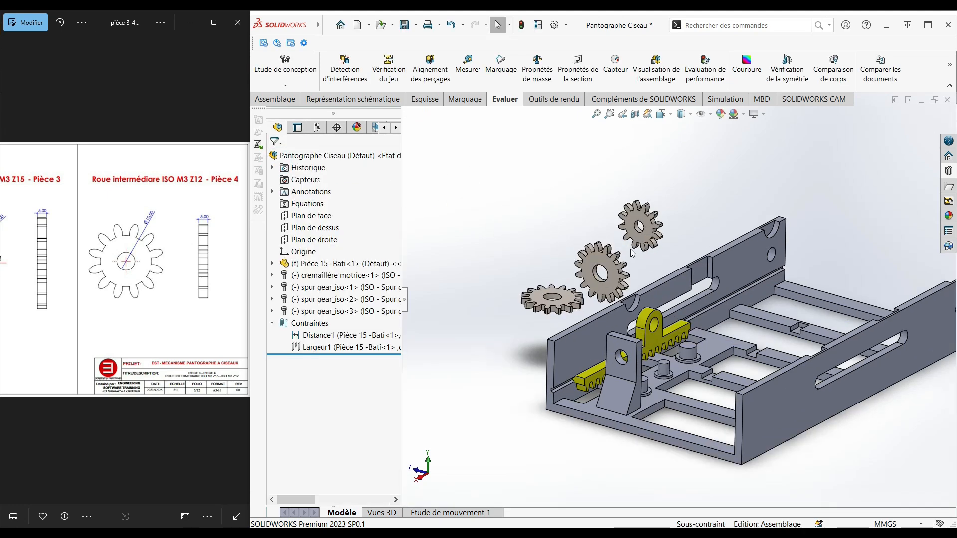
{"action": "middle_click_drag", "start_coordinate": [659, 250], "coordinate": [692, 285]}
{"action": "scroll", "coordinate": [718, 298], "scroll_direction": "down", "scroll_amount": 4}
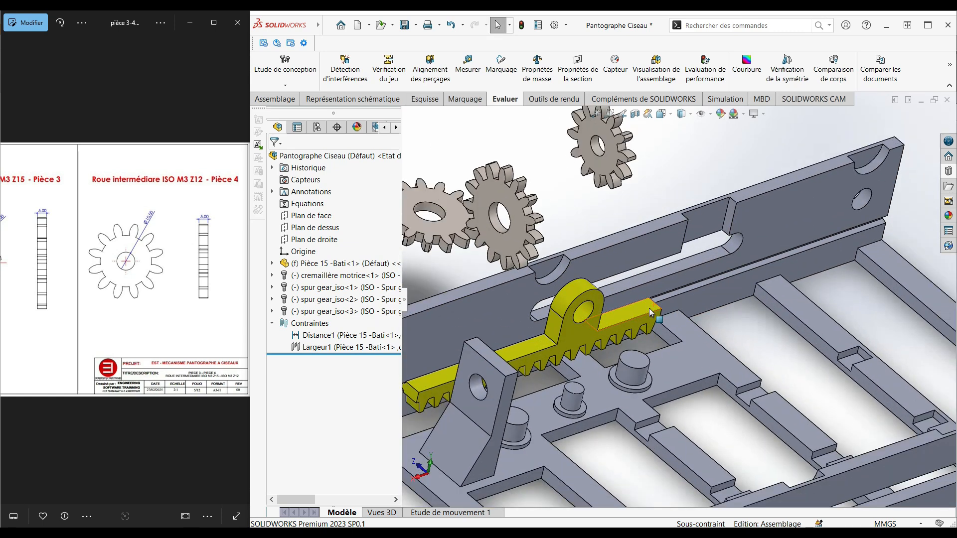
{"action": "scroll", "coordinate": [593, 241], "scroll_direction": "up", "scroll_amount": 2}
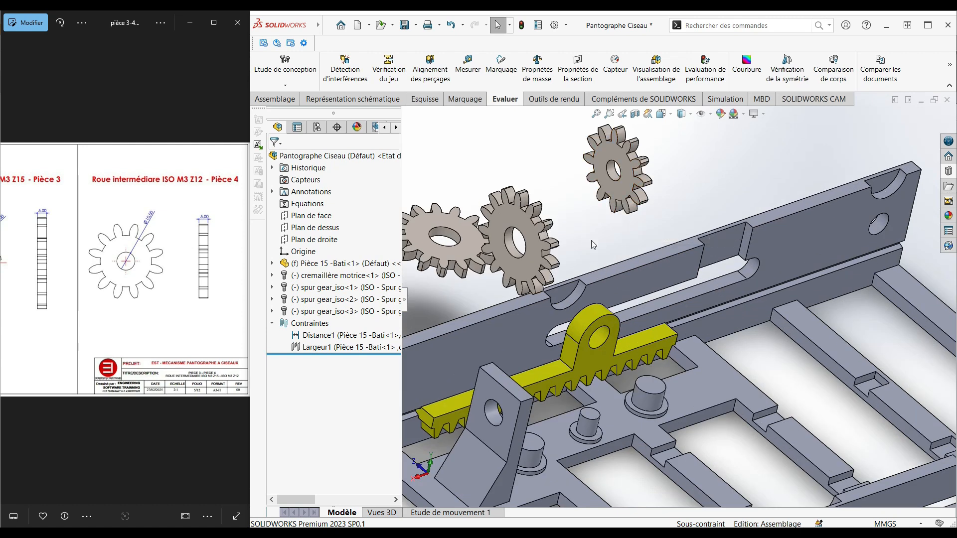
{"action": "left_click", "coordinate": [612, 171]}
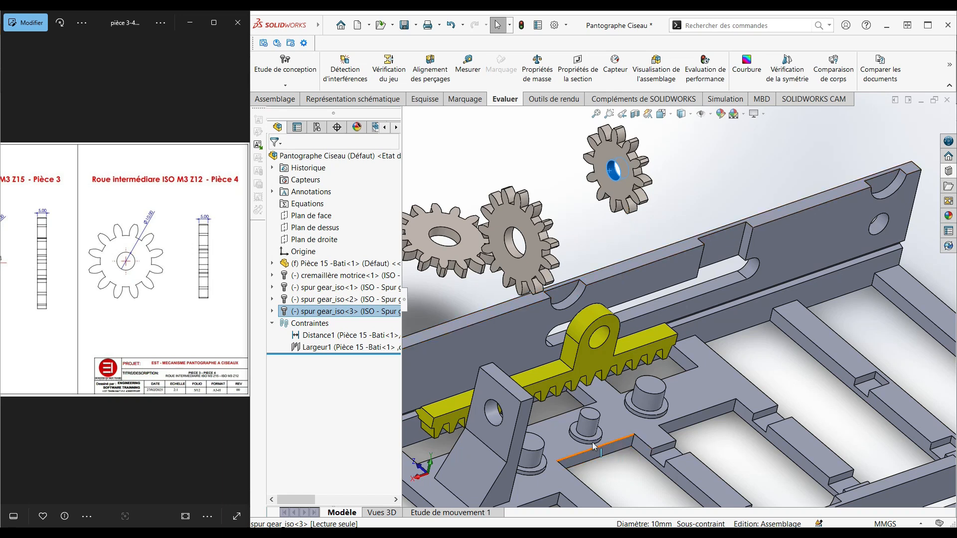
{"action": "left_click", "coordinate": [590, 427], "text": "ctrl"}
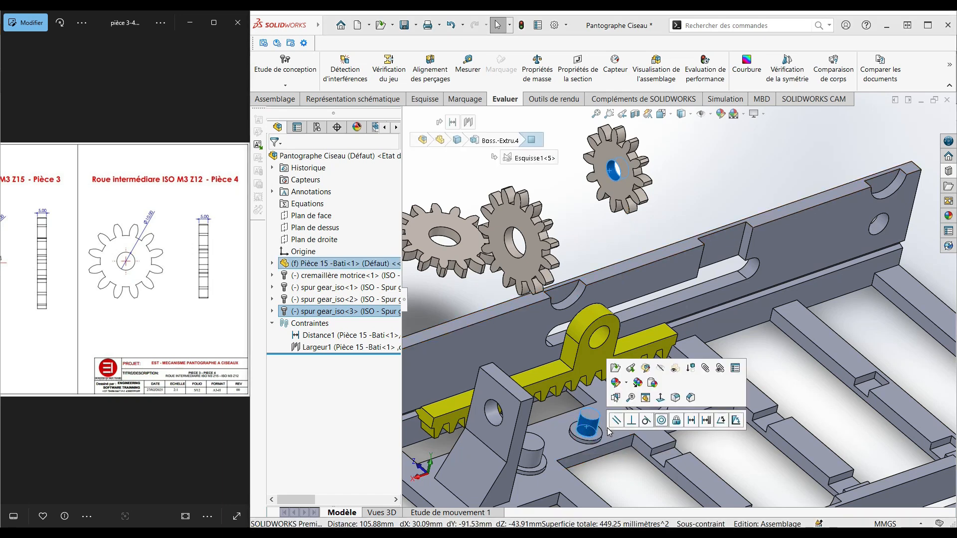
{"action": "left_click", "coordinate": [661, 421]}
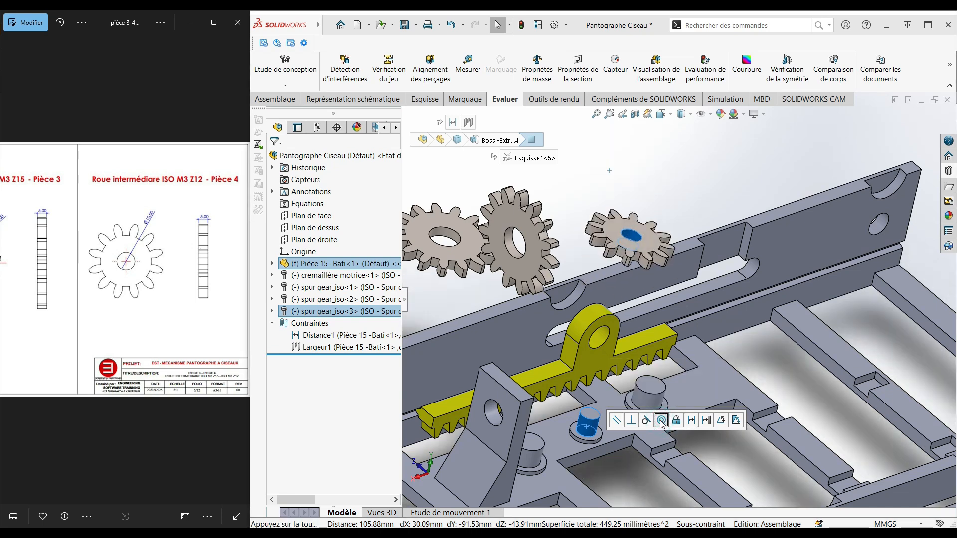
Make the underside of the 12-tooth gear coincident with the shoulder face of the middle pin.
{"action": "middle_click_drag", "start_coordinate": [599, 339], "coordinate": [638, 343]}
{"action": "scroll", "coordinate": [602, 425], "scroll_direction": "down", "scroll_amount": 3}
{"action": "left_click", "coordinate": [600, 415]}
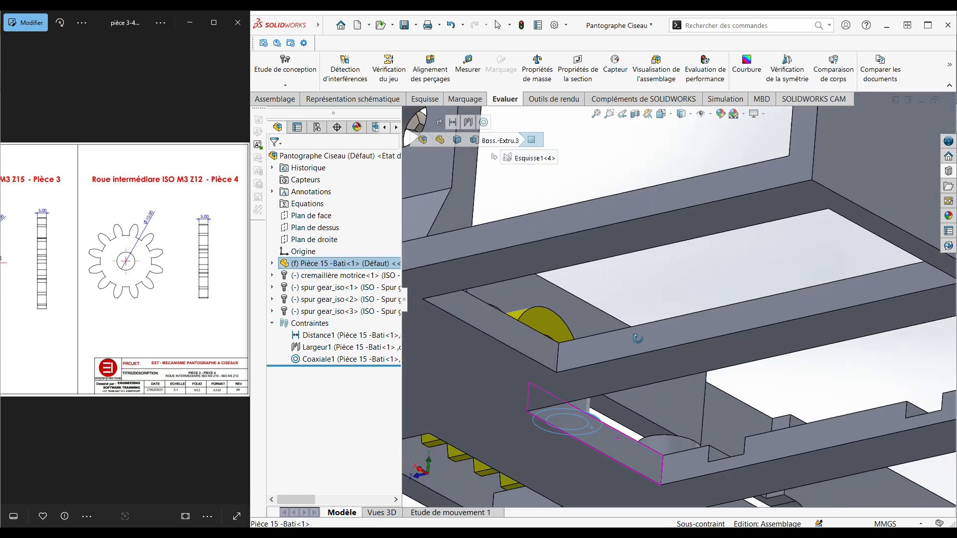
{"action": "scroll", "coordinate": [639, 349], "scroll_direction": "up", "scroll_amount": 5}
{"action": "scroll", "coordinate": [658, 238], "scroll_direction": "down", "scroll_amount": 3}
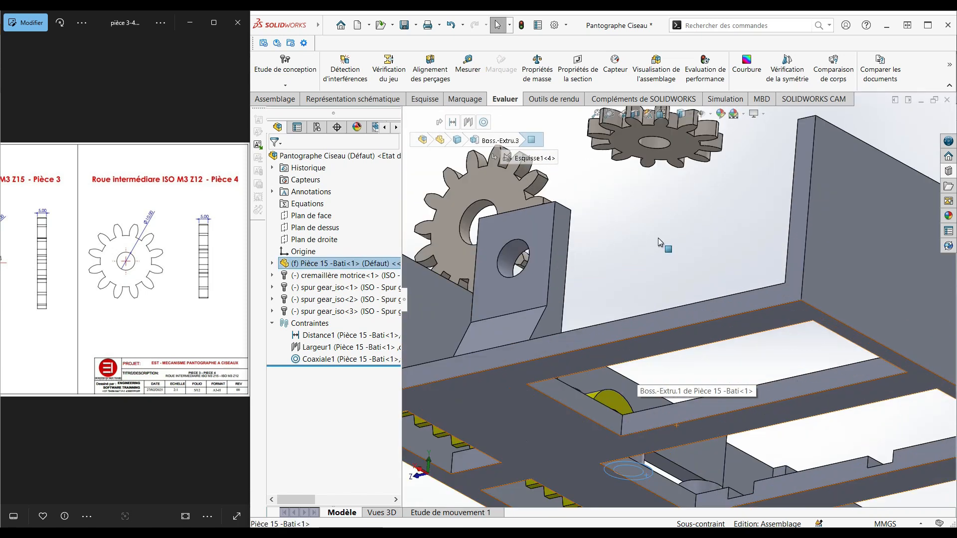
{"action": "left_click", "coordinate": [679, 145]}
{"action": "left_click", "coordinate": [711, 137]}
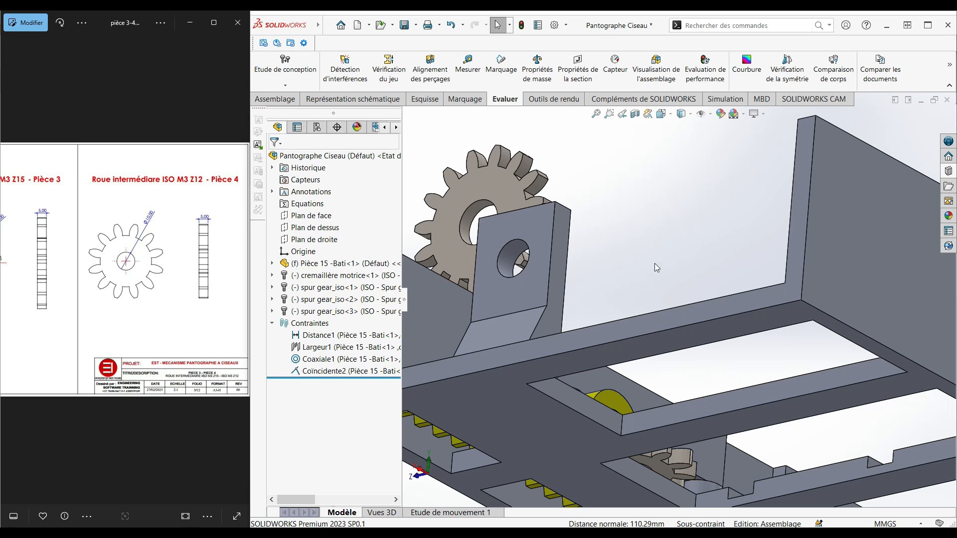
Make the bore of the upright 15-tooth gear concentric with the larger pin farthest from the drilled bracket.
{"action": "scroll", "coordinate": [654, 263], "scroll_direction": "up", "scroll_amount": 8}
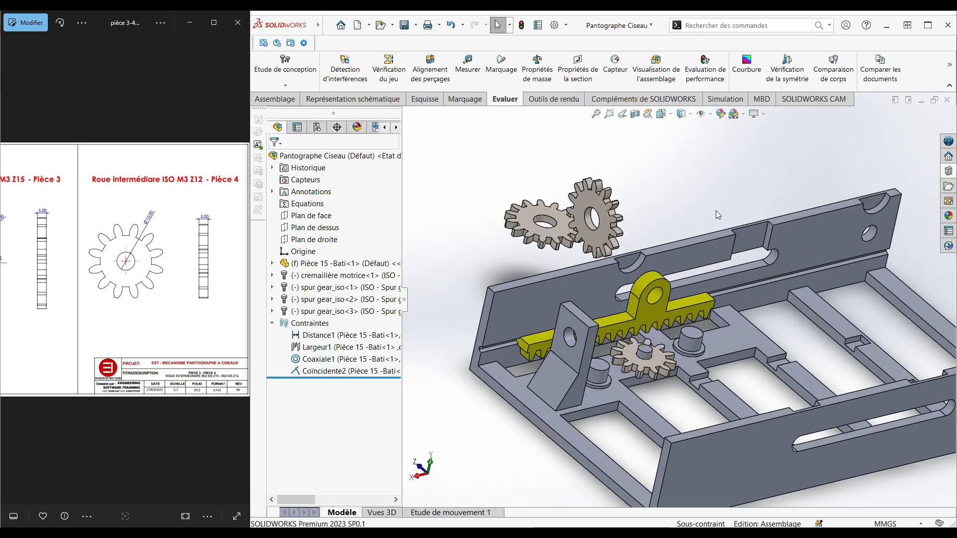
{"action": "scroll", "coordinate": [668, 241], "scroll_direction": "down", "scroll_amount": 1}
{"action": "mouse_move", "coordinate": [748, 361]}
{"action": "middle_mouse_down"}
{"action": "mouse_move", "coordinate": [756, 309]}
{"action": "mouse_move", "coordinate": [753, 349]}
{"action": "middle_mouse_up"}
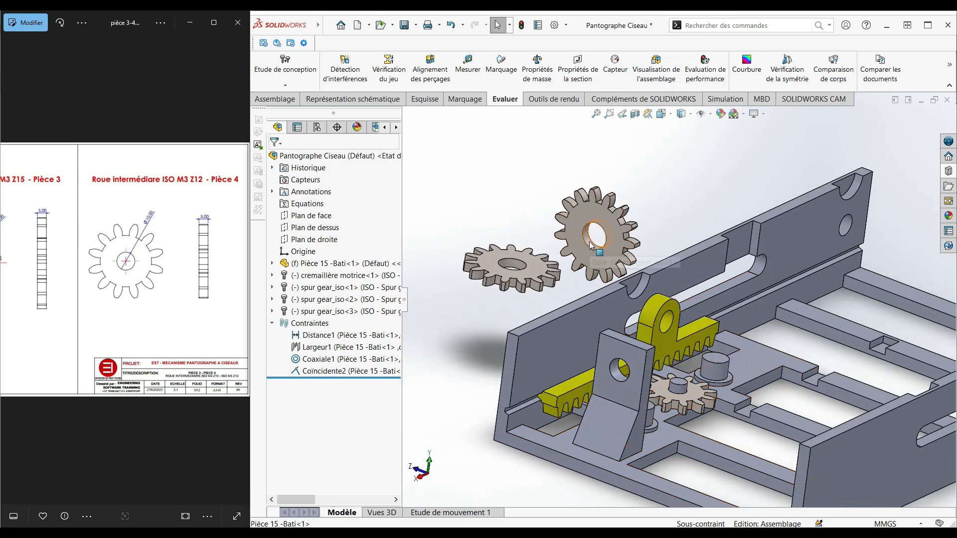
{"action": "scroll", "coordinate": [780, 384], "scroll_direction": "up", "scroll_amount": 2}
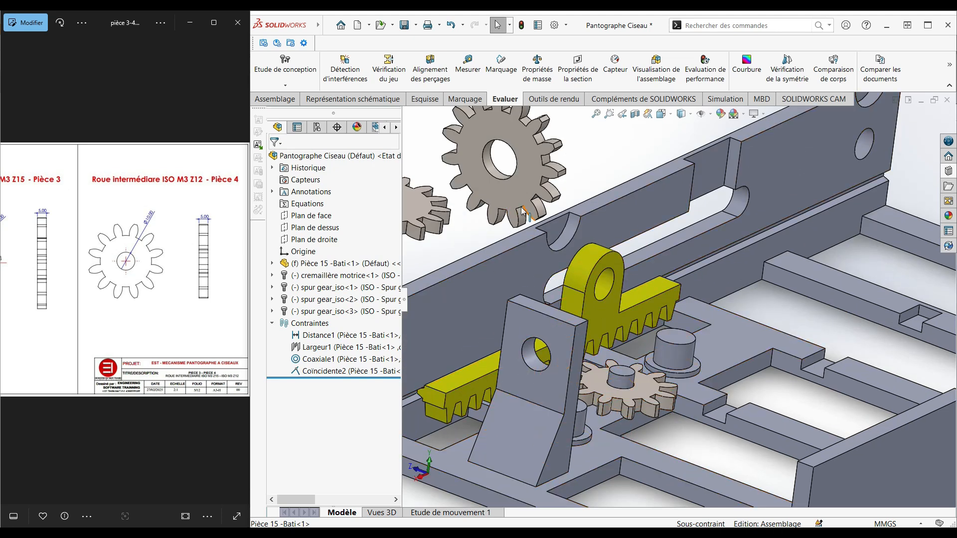
{"action": "left_click", "coordinate": [489, 165]}
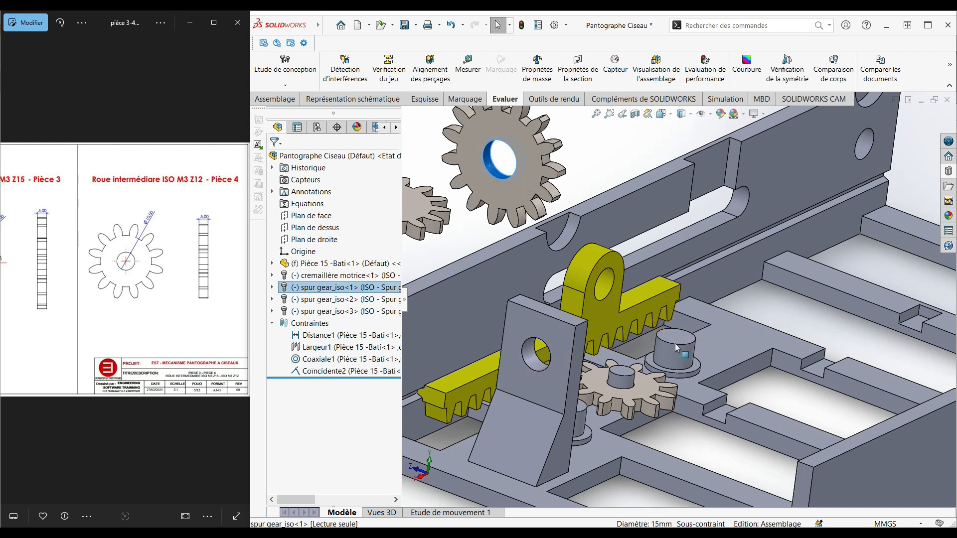
{"action": "left_click", "coordinate": [678, 360], "text": "ctrl"}
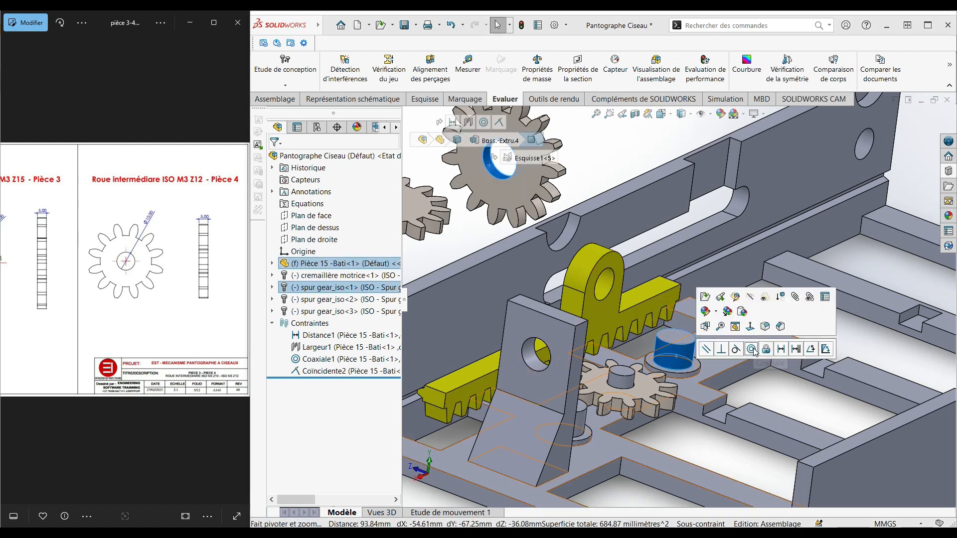
{"action": "left_click", "coordinate": [752, 350]}
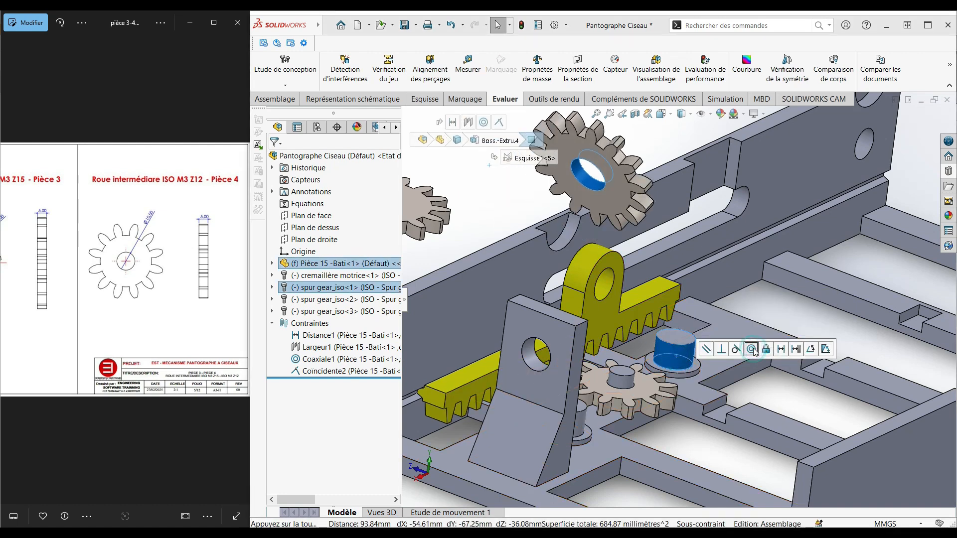
Make the underside of that 15-tooth gear coincident with the shoulder face of its pin.
{"action": "left_click", "coordinate": [697, 372]}
{"action": "middle_click_drag", "start_coordinate": [696, 373], "coordinate": [696, 250]}
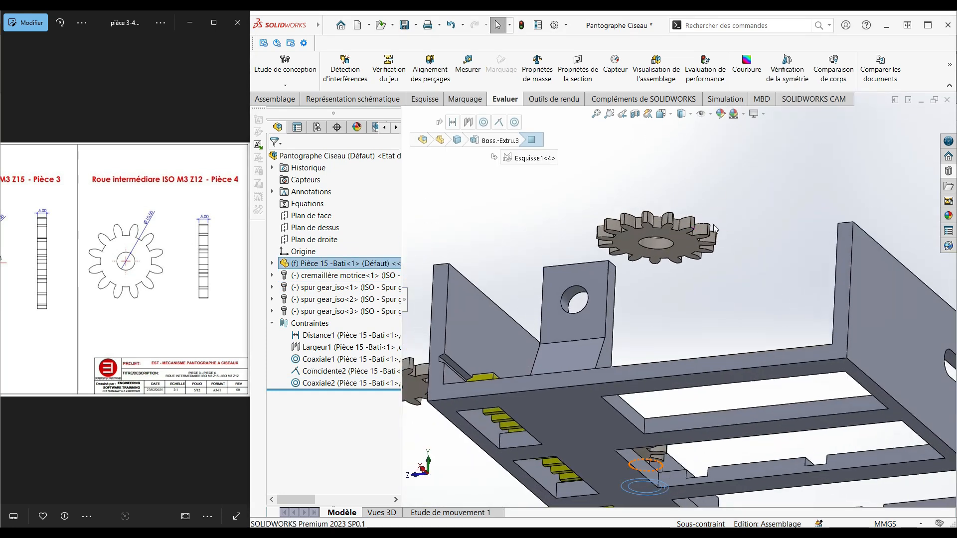
{"action": "left_click", "coordinate": [693, 244], "text": "ctrl"}
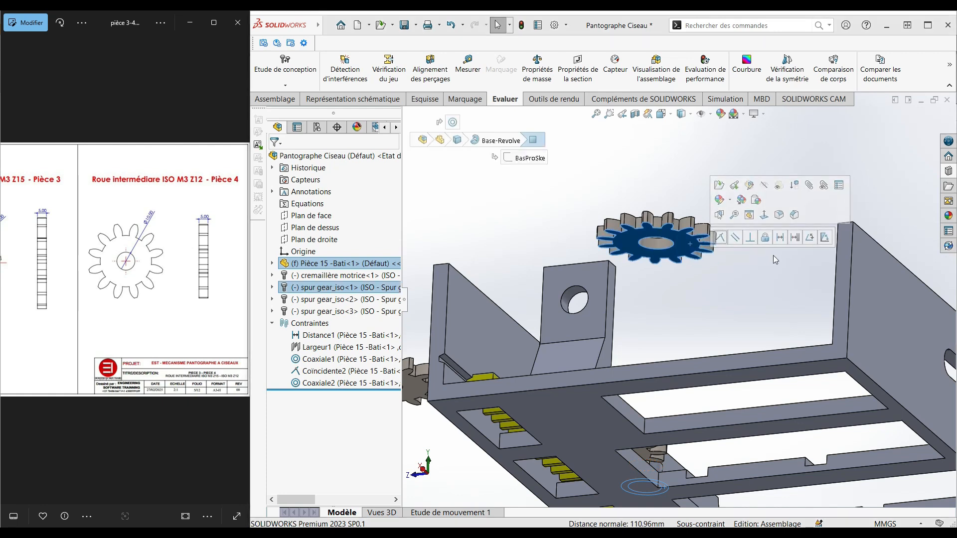
{"action": "left_click", "coordinate": [720, 237]}
Make the bore of the remaining 15-tooth gear concentric with the pin beside the drilled bracket.
{"action": "middle_click_drag", "start_coordinate": [661, 250], "coordinate": [596, 267]}
{"action": "scroll", "coordinate": [591, 258], "scroll_direction": "down", "scroll_amount": 3}
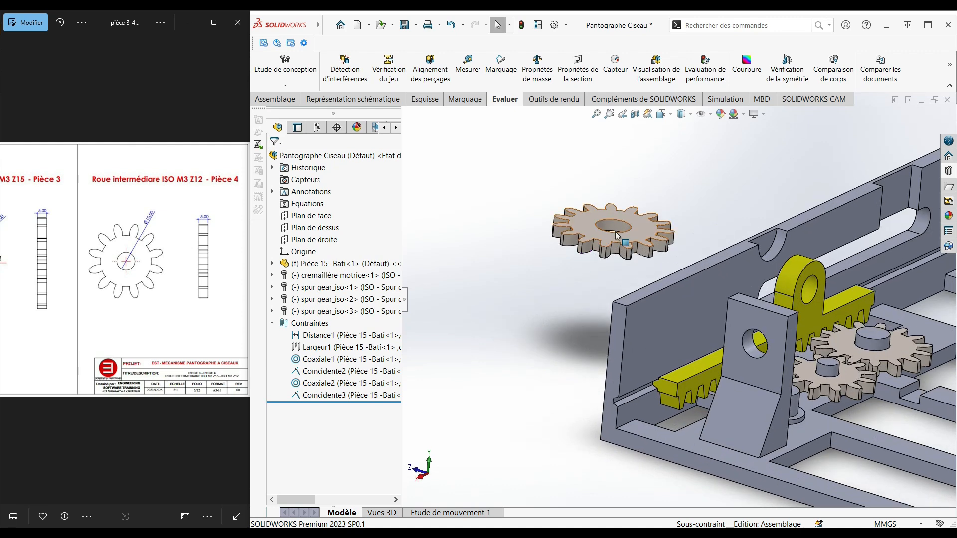
{"action": "left_click", "coordinate": [617, 236]}
{"action": "middle_click_drag", "start_coordinate": [702, 314], "coordinate": [707, 349]}
{"action": "left_click", "coordinate": [741, 410]}
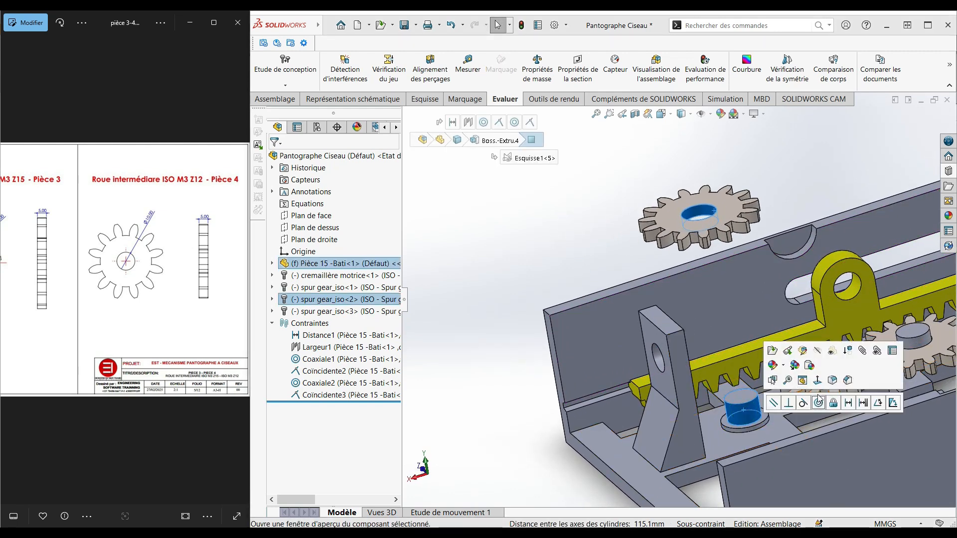
{"action": "left_click", "coordinate": [818, 399]}
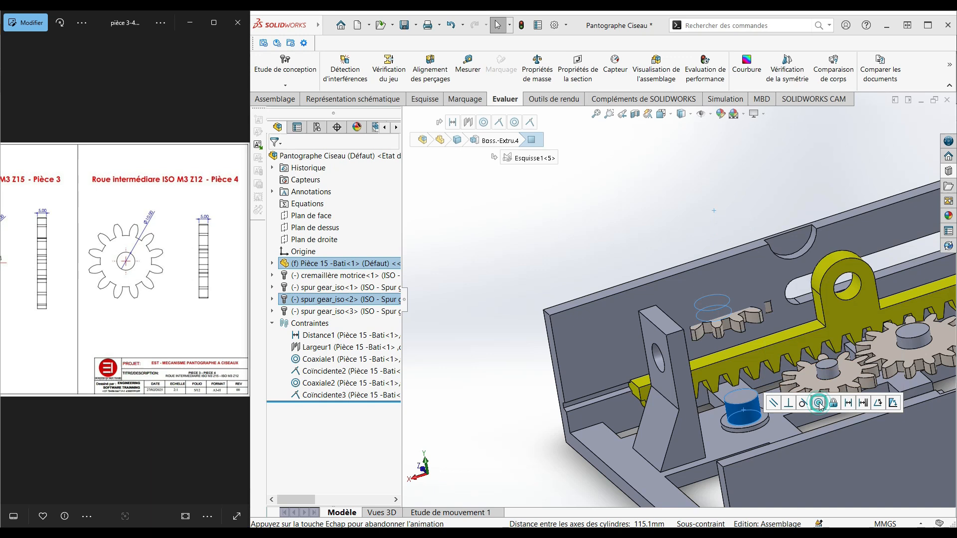
Make the underside of the remaining 15-tooth gear coincident with the shoulder of the pin beside the bracket.
{"action": "left_click", "coordinate": [764, 415]}
{"action": "middle_click_drag", "start_coordinate": [764, 415], "coordinate": [758, 384]}
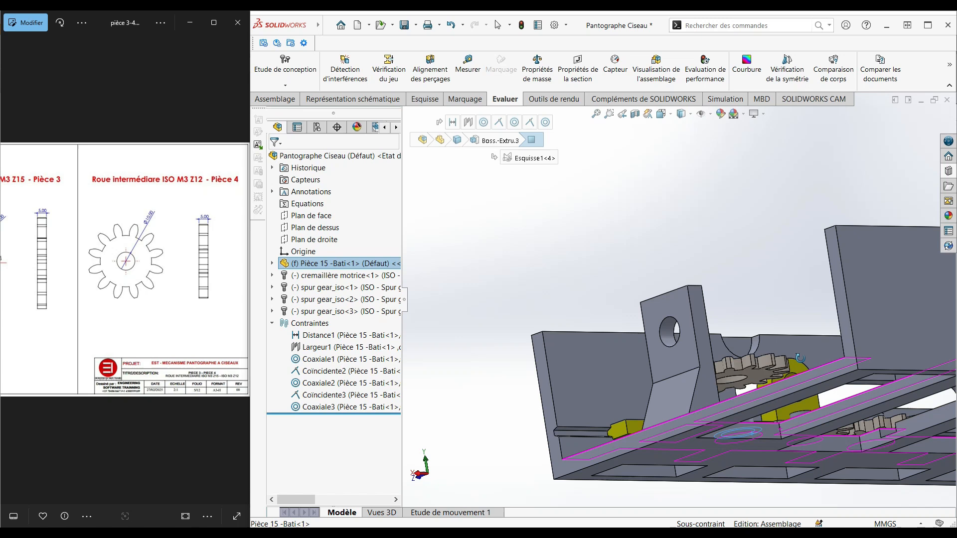
{"action": "left_click", "coordinate": [757, 383], "text": "ctrl"}
{"action": "left_click", "coordinate": [787, 373]}
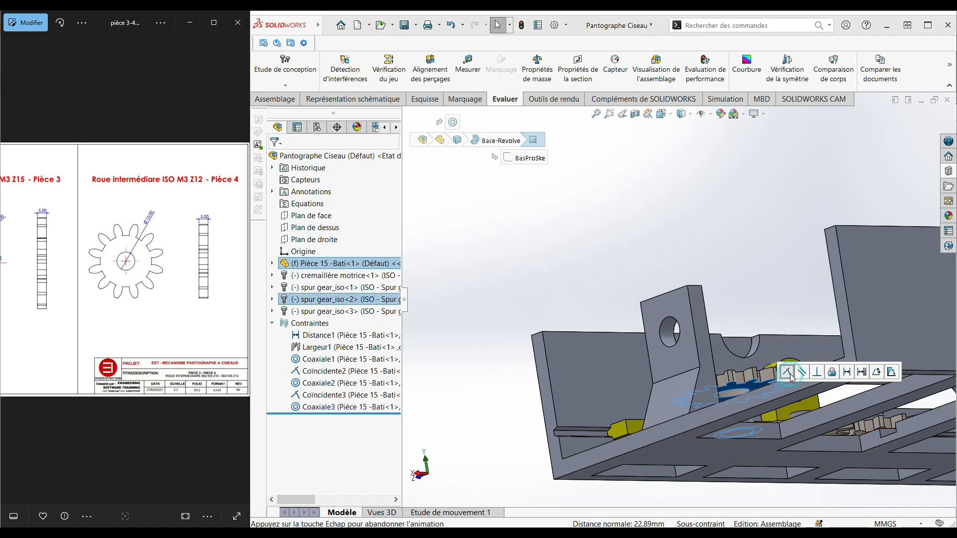
Examine how the three gears mesh with each other and with the rack, and orient the assembly to the front view.
{"action": "middle_click_drag", "start_coordinate": [686, 274], "coordinate": [739, 346]}
{"action": "scroll", "coordinate": [770, 371], "scroll_direction": "up", "scroll_amount": 5}
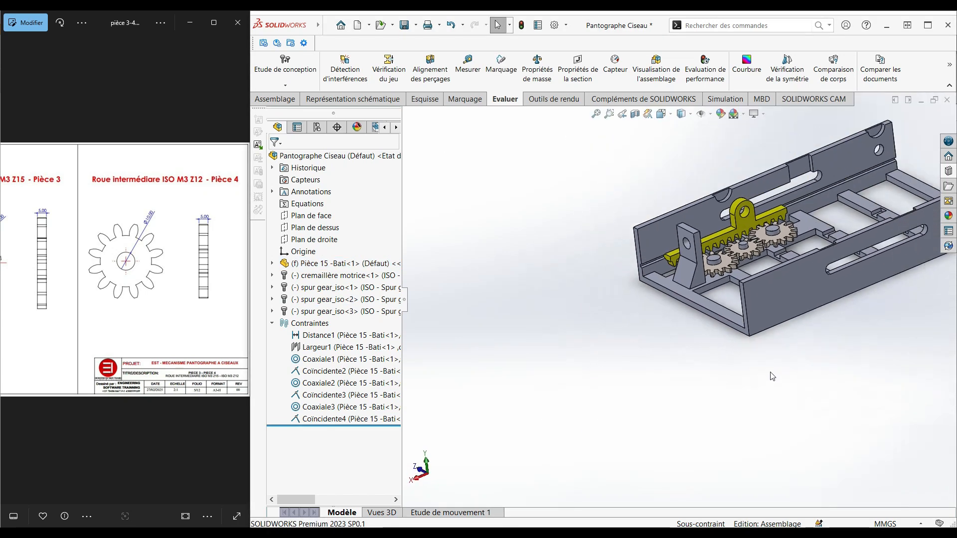
{"action": "scroll", "coordinate": [740, 303], "scroll_direction": "down", "scroll_amount": 3}
{"action": "middle_click_drag", "start_coordinate": [739, 303], "coordinate": [748, 330]}
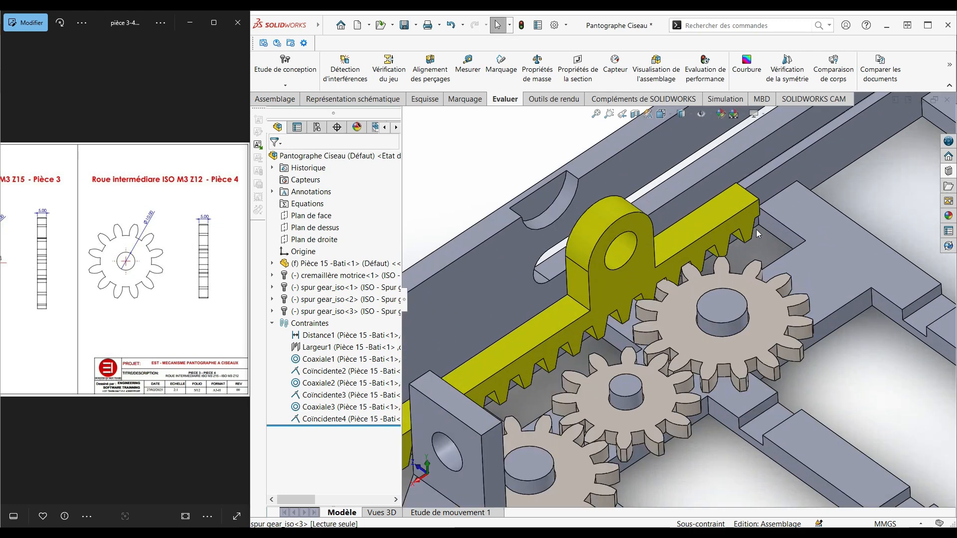
{"action": "scroll", "coordinate": [756, 229], "scroll_direction": "down", "scroll_amount": 6}
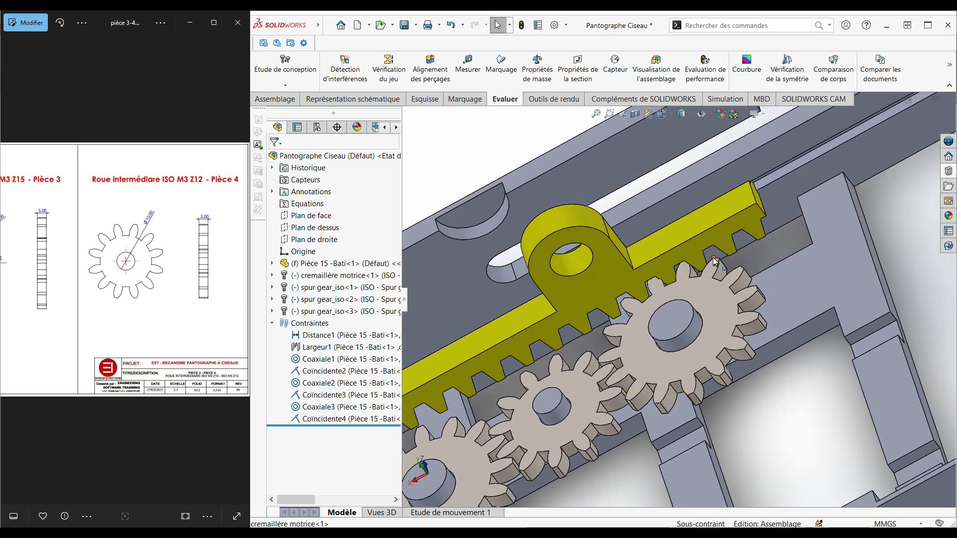
{"action": "scroll", "coordinate": [688, 278], "scroll_direction": "up", "scroll_amount": 6}
{"action": "left_click", "coordinate": [665, 115]}
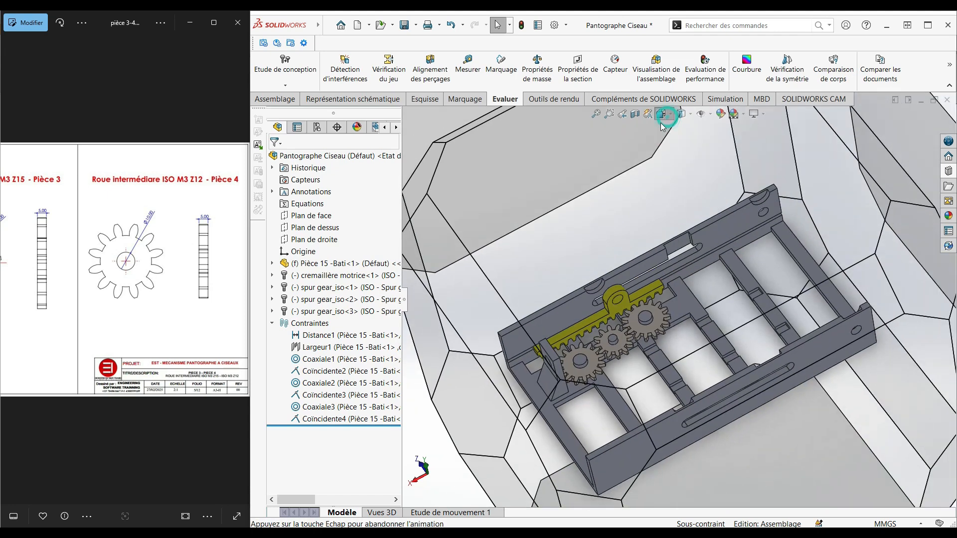
{"action": "left_click", "coordinate": [677, 142]}
{"action": "middle_click_drag", "start_coordinate": [762, 414], "coordinate": [765, 248]}
{"action": "left_click", "coordinate": [663, 113]}
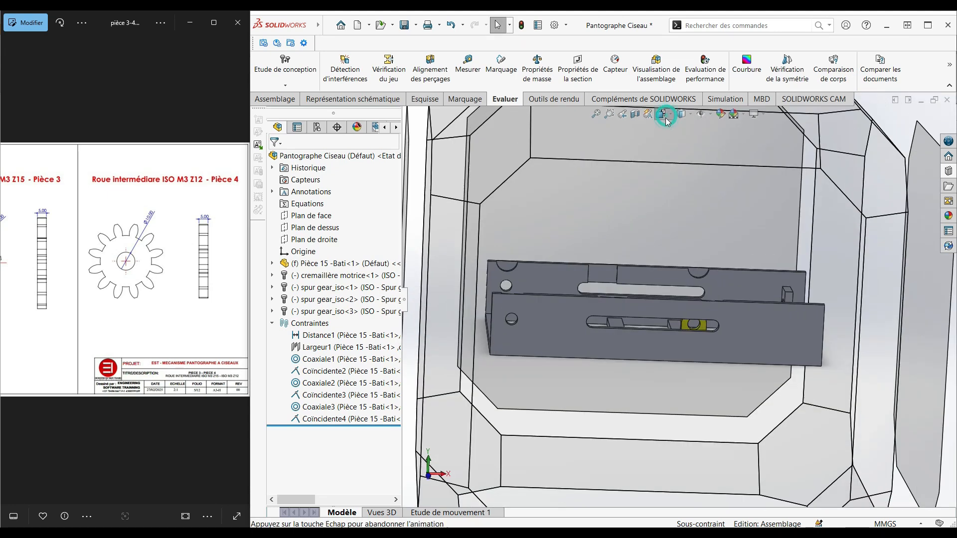
{"action": "left_click", "coordinate": [676, 155]}
Slide the yellow rack until its hole lines up with the rounded end of the side-wall slot.
{"action": "scroll", "coordinate": [726, 333], "scroll_direction": "down", "scroll_amount": 10}
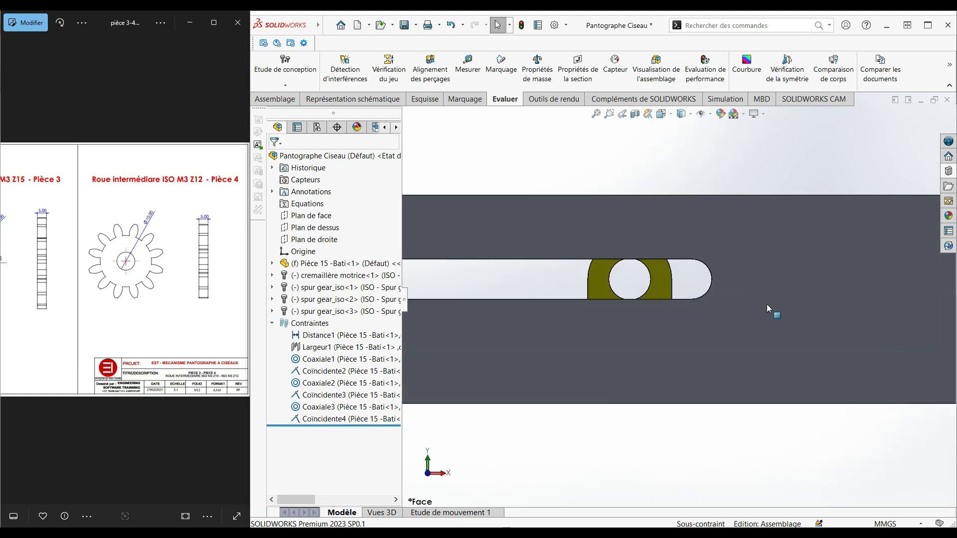
{"action": "left_click_drag", "start_coordinate": [659, 273], "coordinate": [723, 273]}
{"action": "scroll", "coordinate": [677, 265], "scroll_direction": "down", "scroll_amount": 6}
{"action": "left_click", "coordinate": [683, 300]}
{"action": "scroll", "coordinate": [681, 300], "scroll_direction": "up", "scroll_amount": 6}
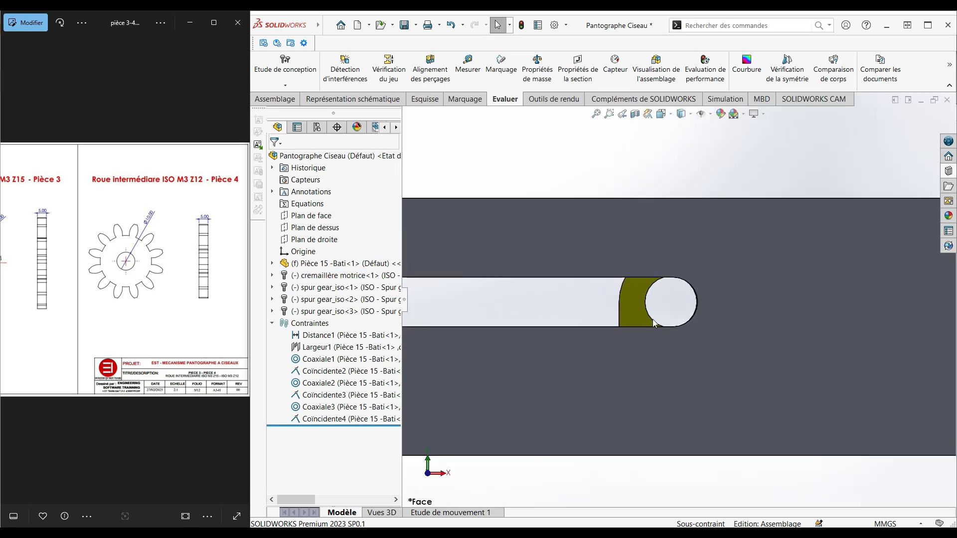
{"action": "scroll", "coordinate": [653, 319], "scroll_direction": "up", "scroll_amount": 6}
{"action": "middle_click_drag", "start_coordinate": [654, 244], "coordinate": [701, 295]}
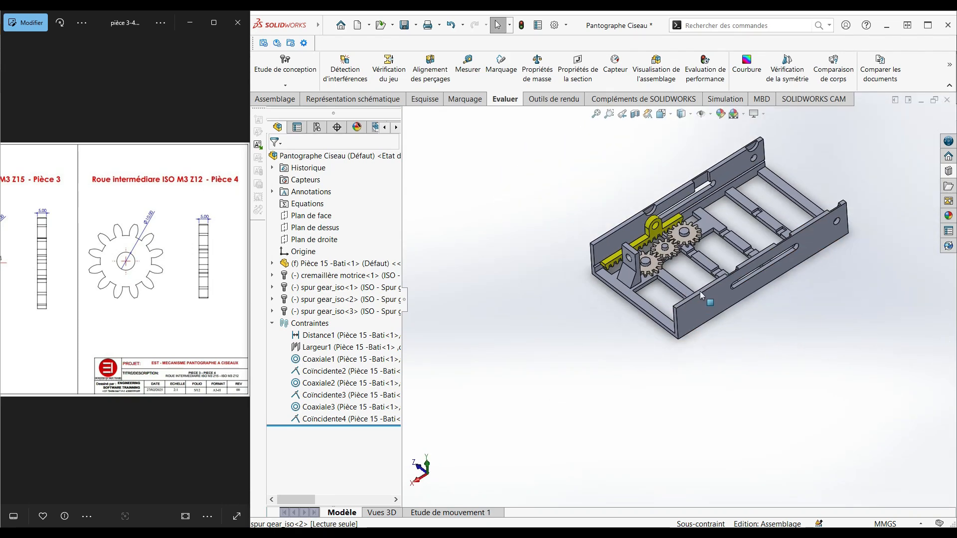
Rotate the 15-tooth gear nearest the rack's end slightly so its teeth sit between the rack teeth.
{"action": "scroll", "coordinate": [688, 234], "scroll_direction": "down", "scroll_amount": 10}
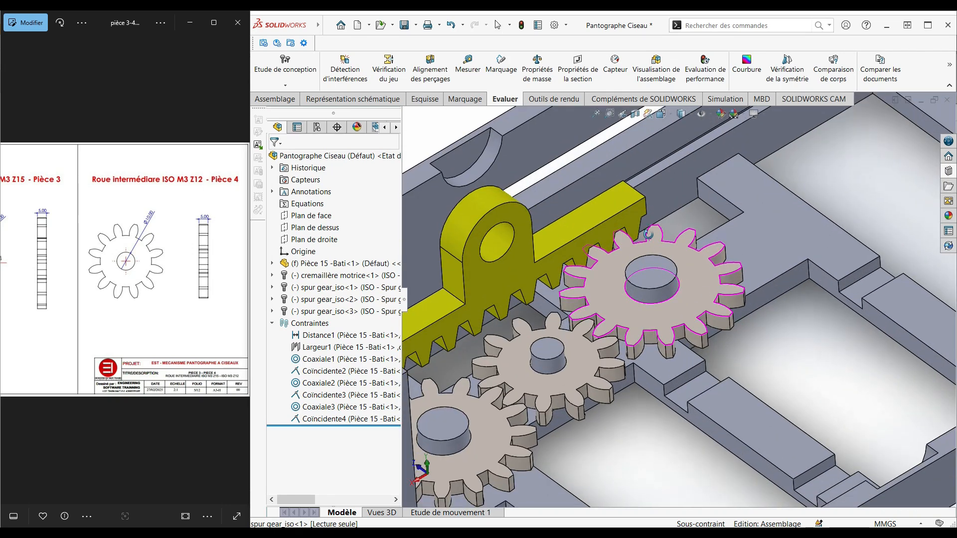
{"action": "scroll", "coordinate": [648, 233], "scroll_direction": "down", "scroll_amount": 10}
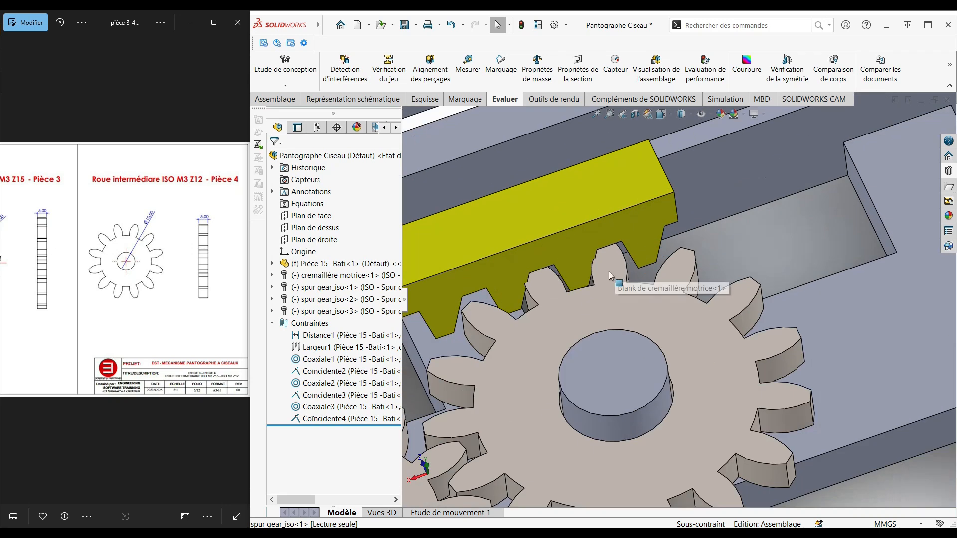
{"action": "left_click", "coordinate": [609, 266]}
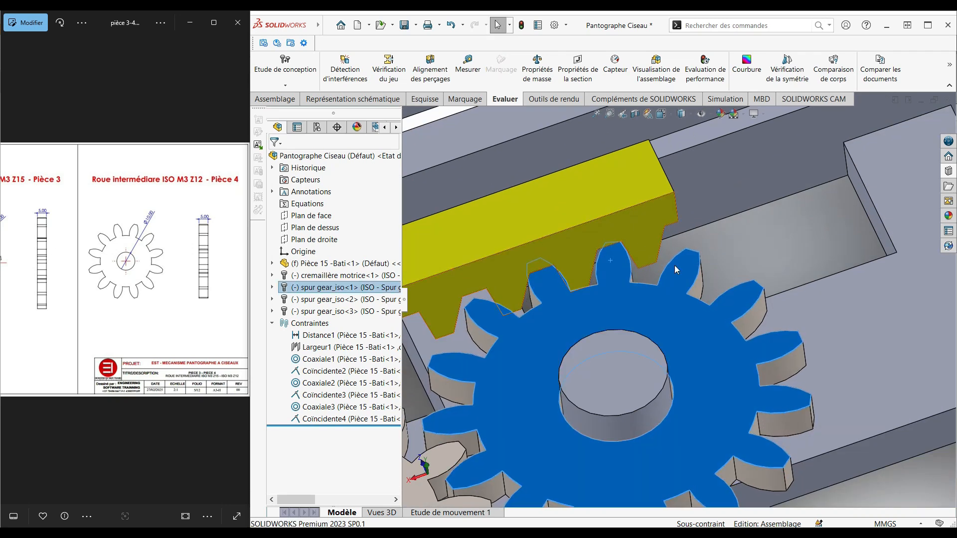
{"action": "left_click", "coordinate": [748, 253]}
Adjust the 15-tooth gear beside the drilled bracket so its teeth mesh with the 12-tooth gear, and check all three gears.
{"action": "scroll", "coordinate": [678, 294], "scroll_direction": "up", "scroll_amount": 9}
{"action": "scroll", "coordinate": [581, 359], "scroll_direction": "down", "scroll_amount": 6}
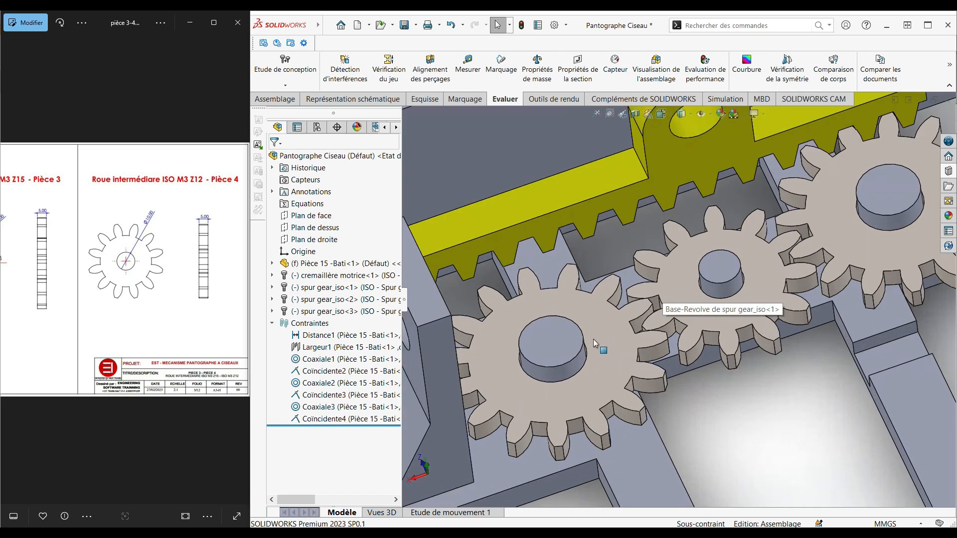
{"action": "middle_click_drag", "start_coordinate": [780, 257], "coordinate": [778, 313]}
{"action": "middle_click_drag", "start_coordinate": [666, 310], "coordinate": [638, 322]}
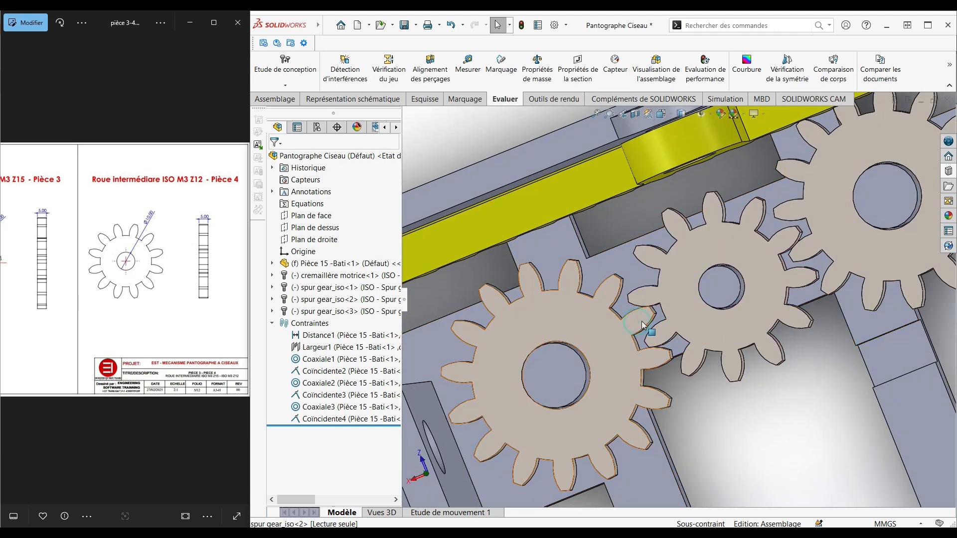
{"action": "left_click", "coordinate": [643, 325]}
{"action": "left_click", "coordinate": [723, 421]}
{"action": "scroll", "coordinate": [754, 322], "scroll_direction": "up", "scroll_amount": 5}
{"action": "middle_click_drag", "start_coordinate": [754, 322], "coordinate": [728, 310]}
{"action": "scroll", "coordinate": [716, 308], "scroll_direction": "down", "scroll_amount": 5}
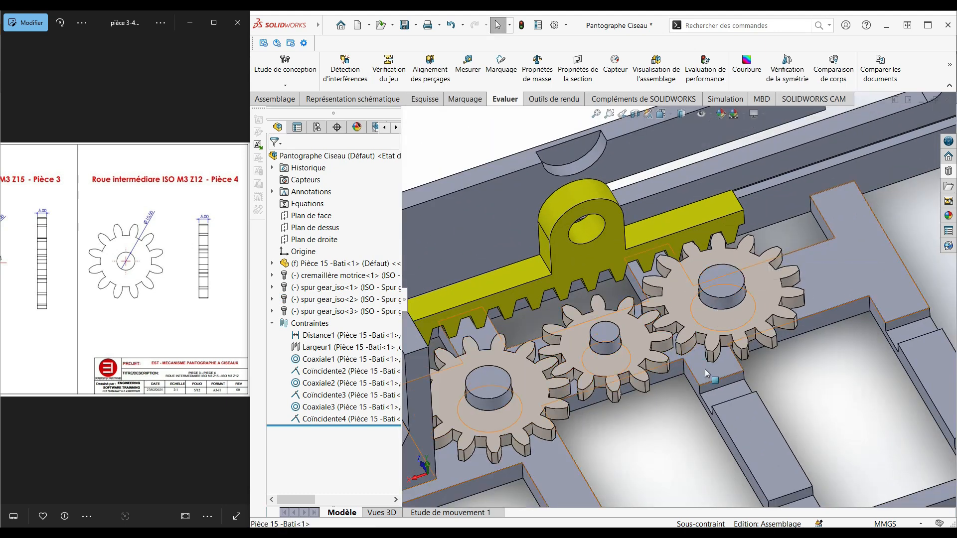
{"action": "scroll", "coordinate": [662, 327], "scroll_direction": "up", "scroll_amount": 3}
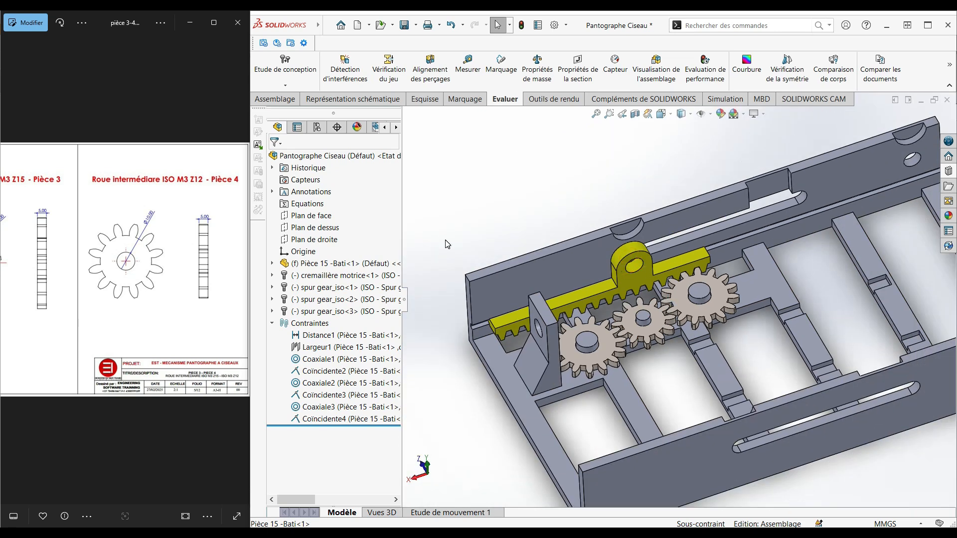
Start a rack and pinion mechanical mate between a rack tooth edge and a tooth edge of the 15-tooth gear engaging the rack.
{"action": "left_click", "coordinate": [275, 99]}
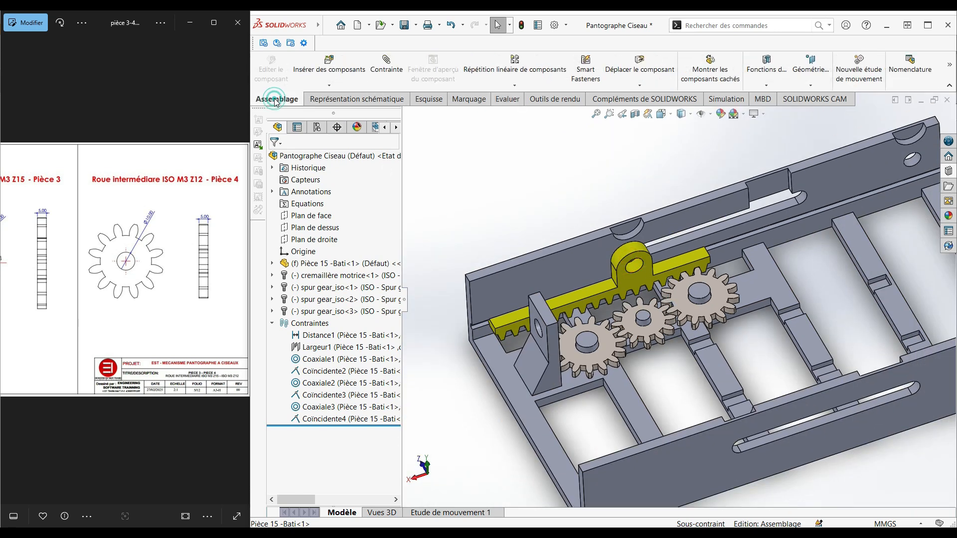
{"action": "left_click", "coordinate": [390, 71]}
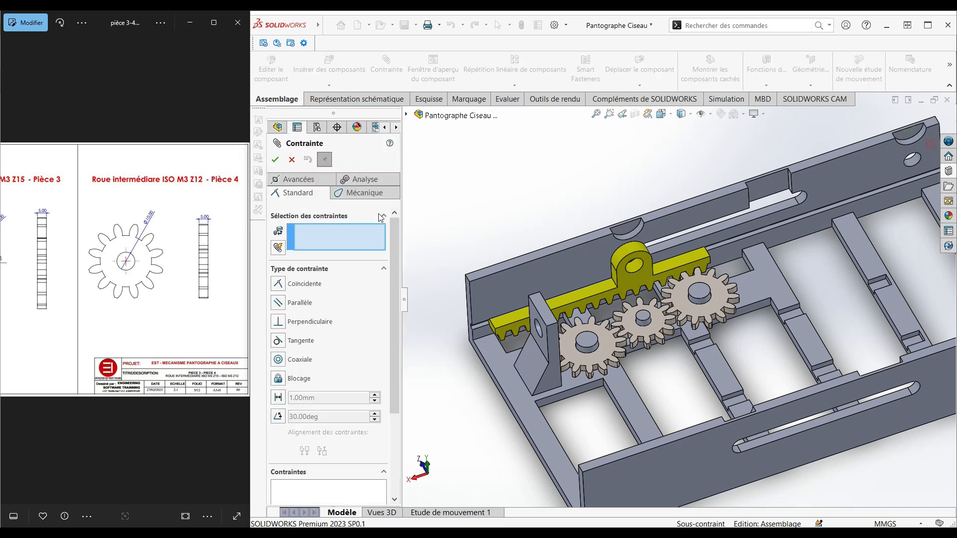
{"action": "left_click", "coordinate": [361, 193]}
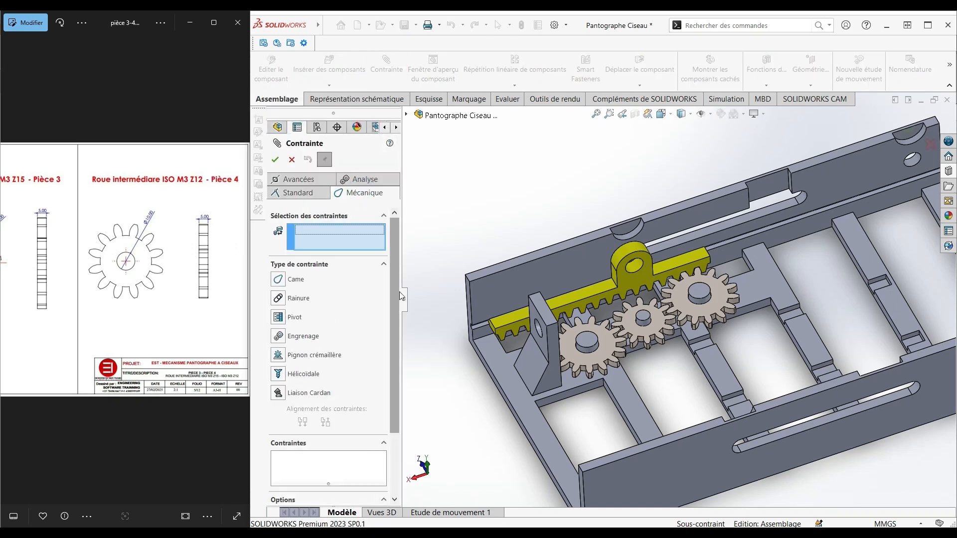
{"action": "left_click", "coordinate": [278, 355]}
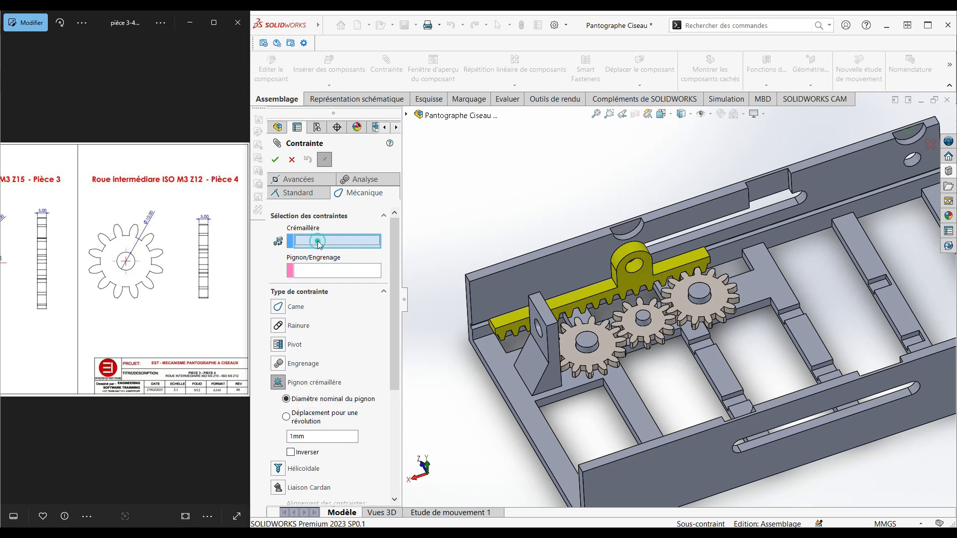
{"action": "scroll", "coordinate": [689, 288], "scroll_direction": "down", "scroll_amount": 10}
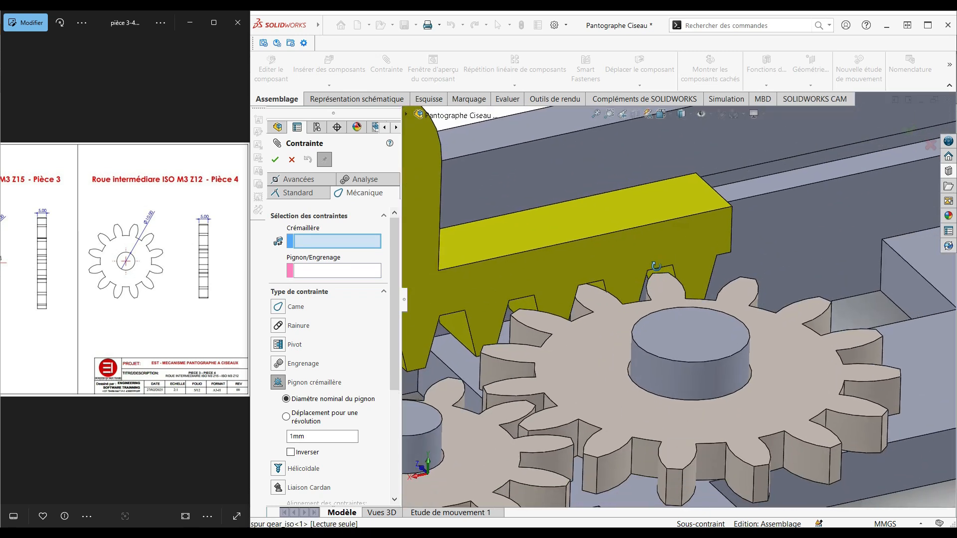
{"action": "scroll", "coordinate": [656, 266], "scroll_direction": "down", "scroll_amount": 1}
{"action": "left_click", "coordinate": [677, 273]}
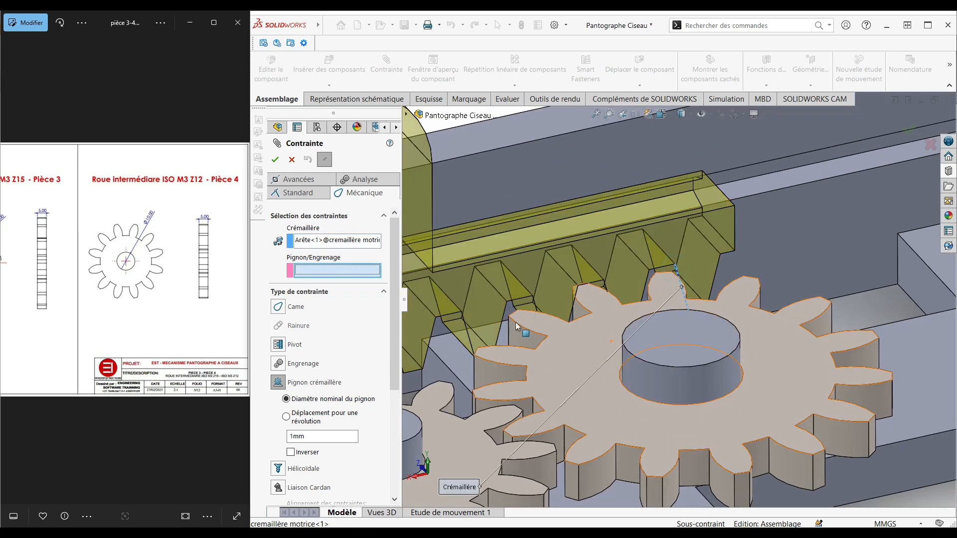
{"action": "middle_click_drag", "start_coordinate": [742, 299], "coordinate": [697, 287]}
{"action": "left_click", "coordinate": [698, 285]}
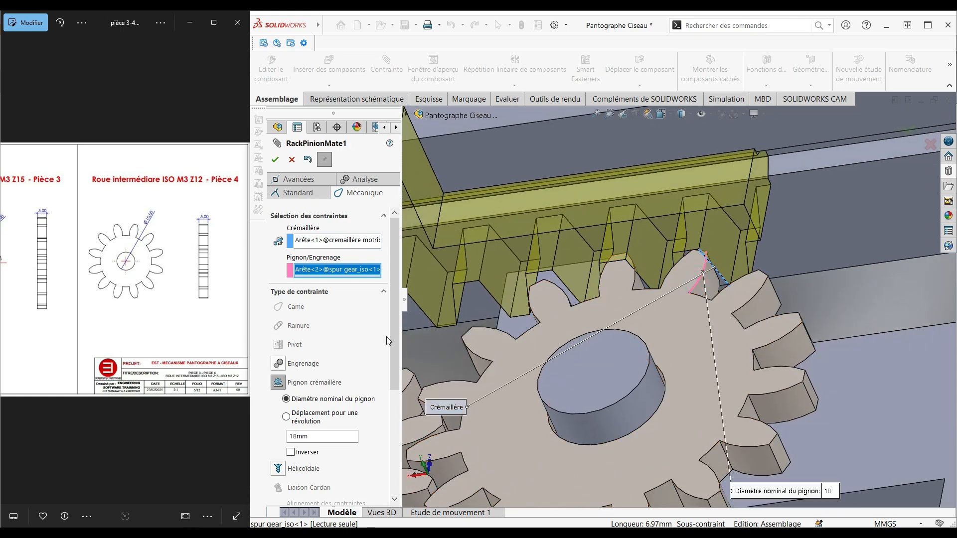
Define the rack and pinion mate by pinion pitch diameter, keeping 18 mm, and accept it.
{"action": "left_click_drag", "start_coordinate": [393, 330], "coordinate": [395, 354]}
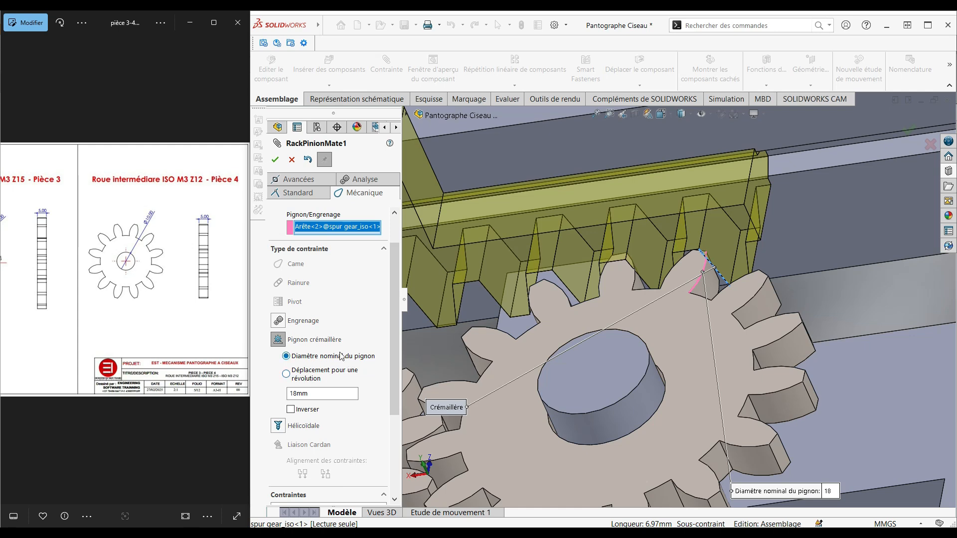
{"action": "left_click", "coordinate": [320, 378]}
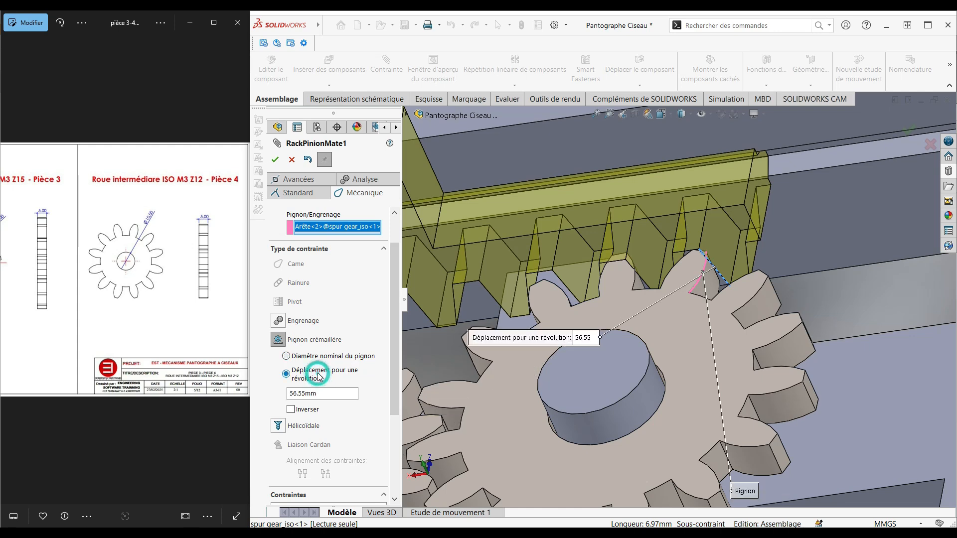
{"action": "left_click", "coordinate": [315, 361]}
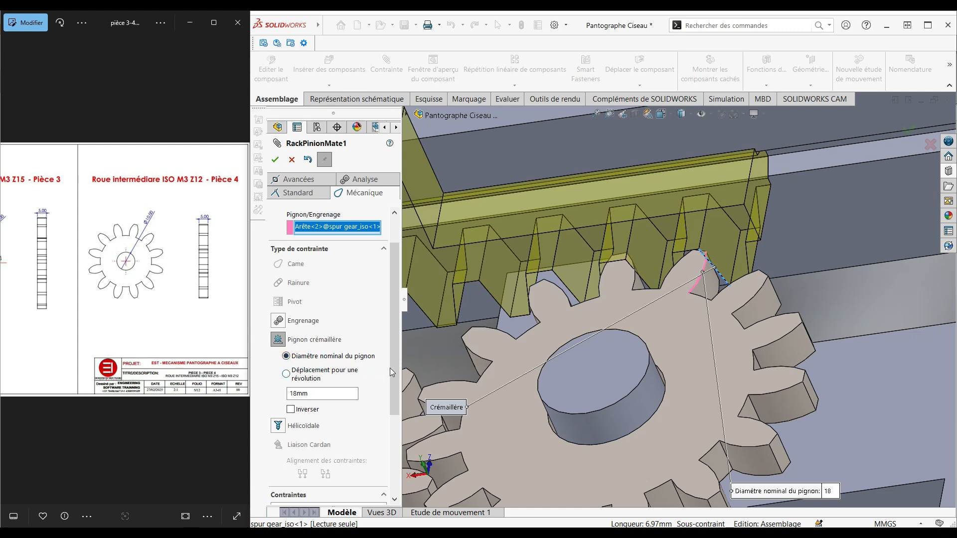
{"action": "scroll", "coordinate": [544, 331], "scroll_direction": "down", "scroll_amount": 3}
{"action": "scroll", "coordinate": [619, 333], "scroll_direction": "up", "scroll_amount": 4}
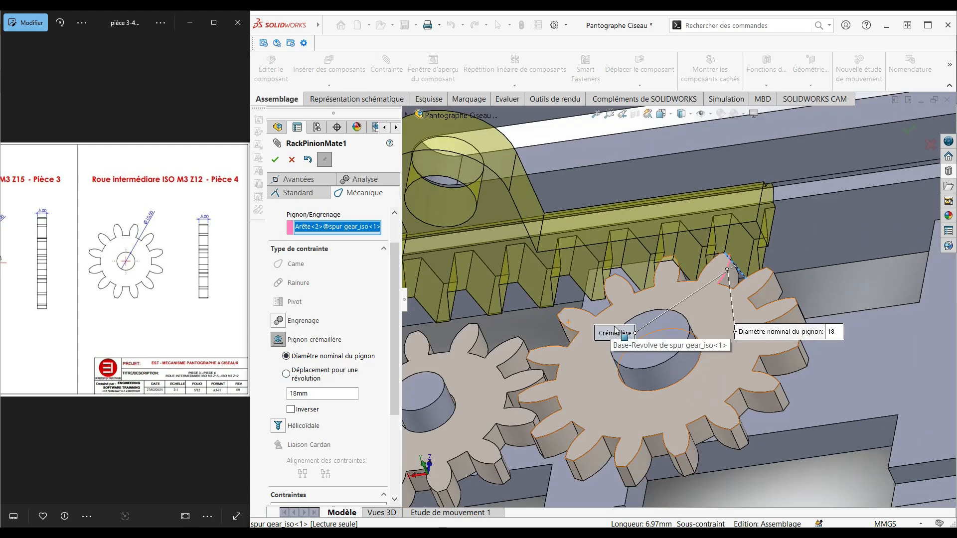
{"action": "middle_click_drag", "start_coordinate": [617, 328], "coordinate": [657, 305]}
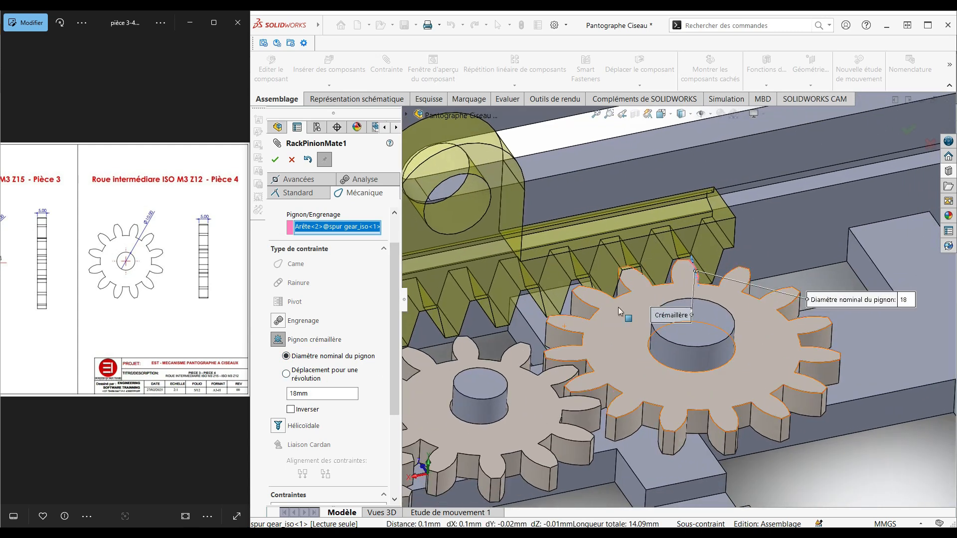
{"action": "scroll", "coordinate": [173, 289], "scroll_direction": "down", "scroll_amount": 1}
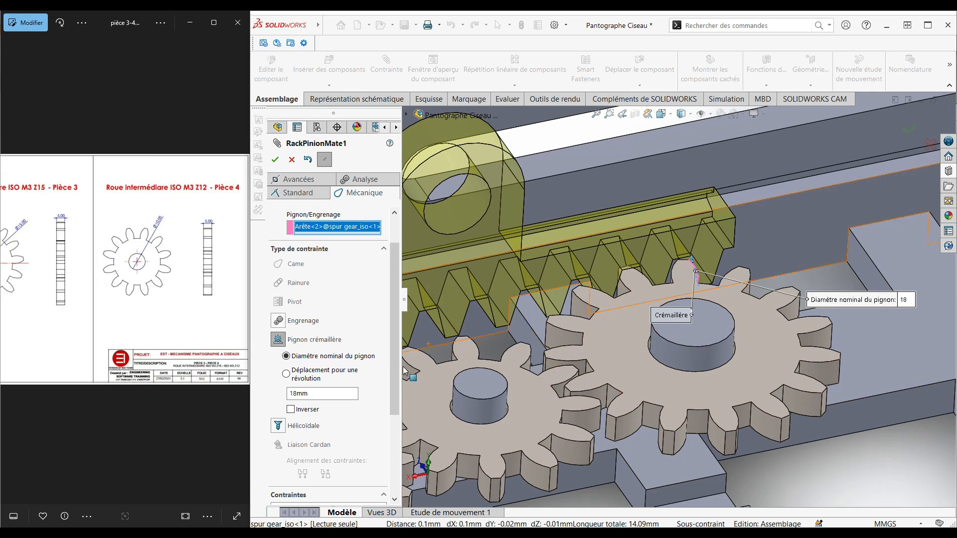
{"action": "left_click", "coordinate": [275, 160]}
Add a gear mate with a 15:12 ratio between tooth edges of the rack-driven 15-tooth gear and the 12-tooth gear.
{"action": "scroll", "coordinate": [727, 316], "scroll_direction": "up", "scroll_amount": 3}
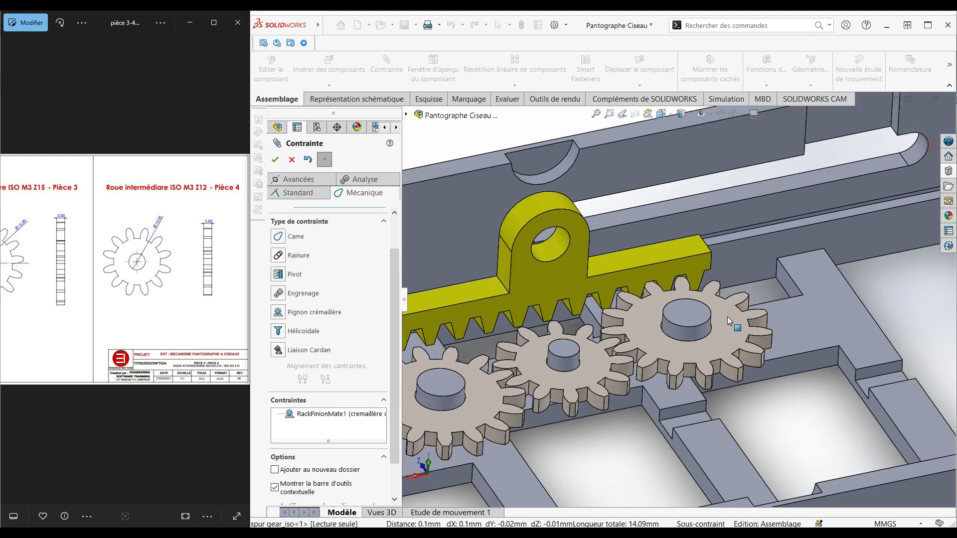
{"action": "scroll", "coordinate": [610, 357], "scroll_direction": "down", "scroll_amount": 3}
{"action": "scroll", "coordinate": [610, 357], "scroll_direction": "down", "scroll_amount": 3}
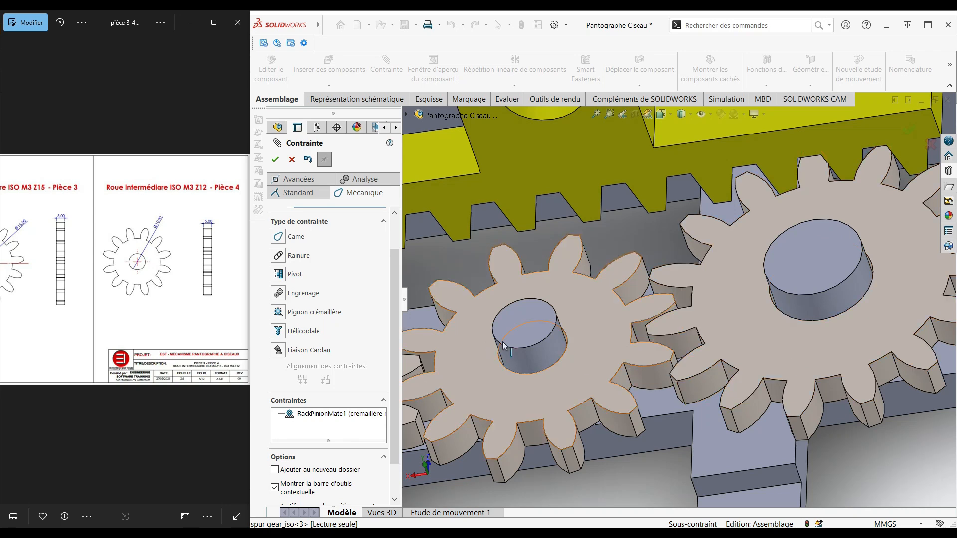
{"action": "left_click", "coordinate": [279, 296]}
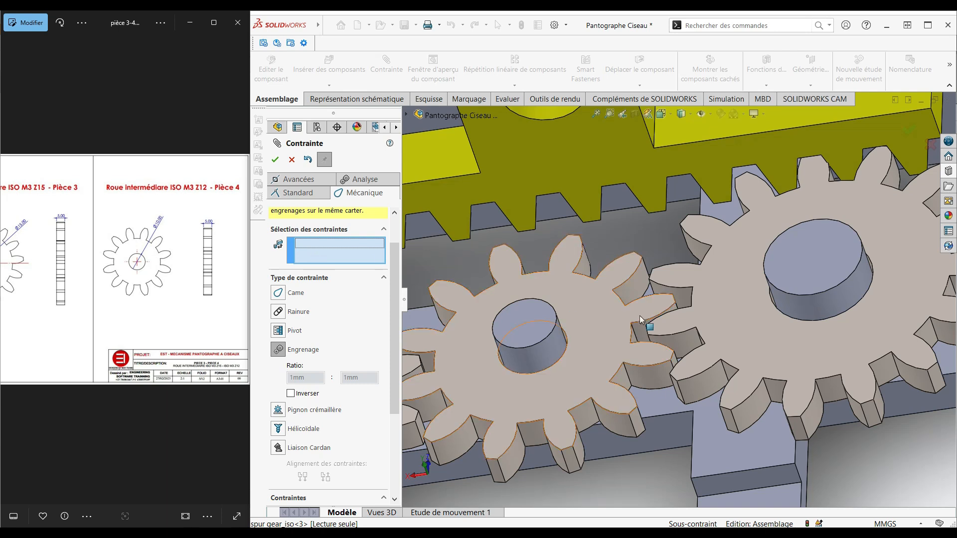
{"action": "left_click", "coordinate": [682, 309]}
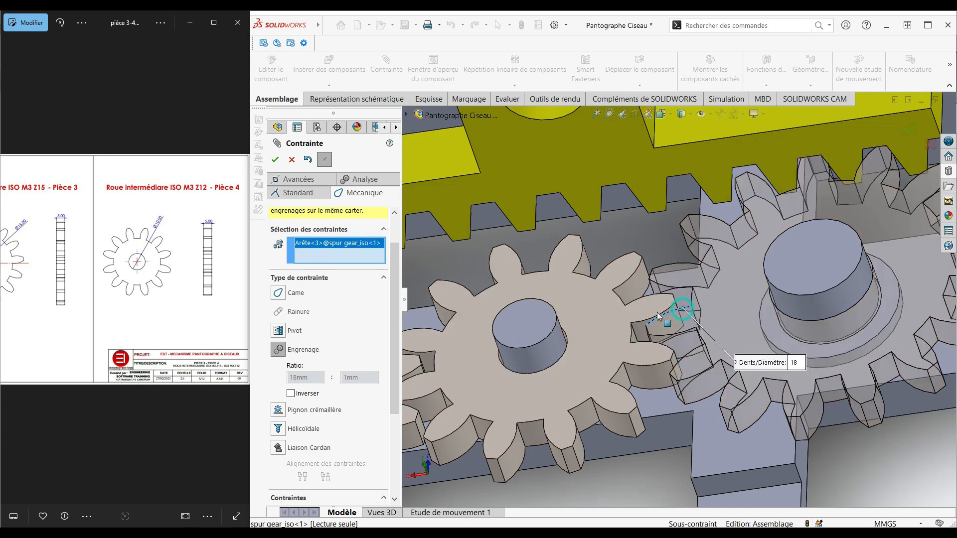
{"action": "left_click", "coordinate": [648, 321]}
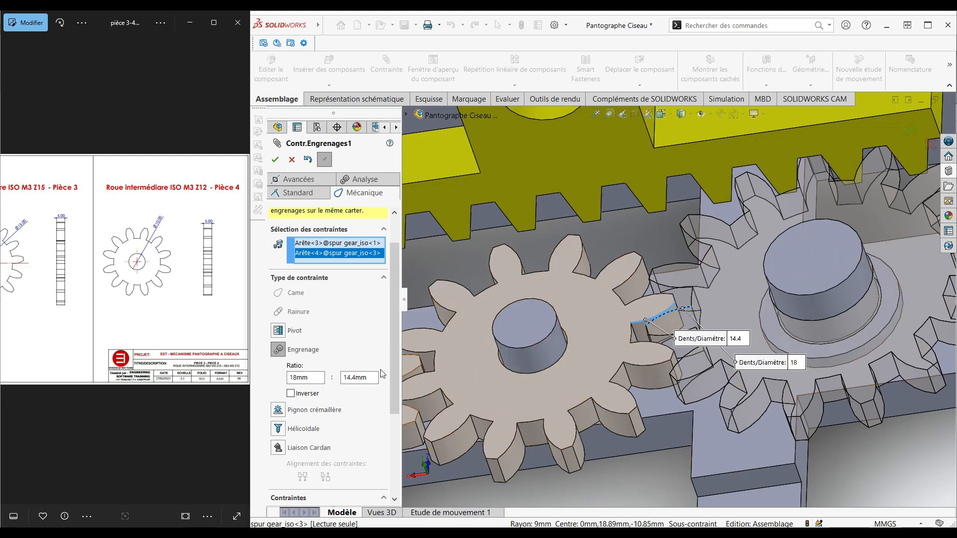
{"action": "scroll", "coordinate": [156, 265], "scroll_direction": "up", "scroll_amount": 2}
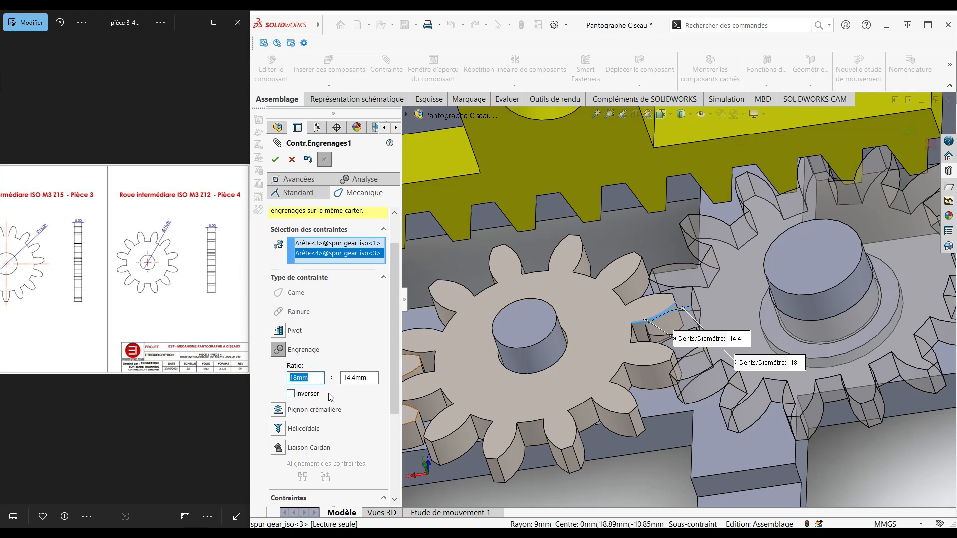
{"action": "left_click", "coordinate": [371, 377]}
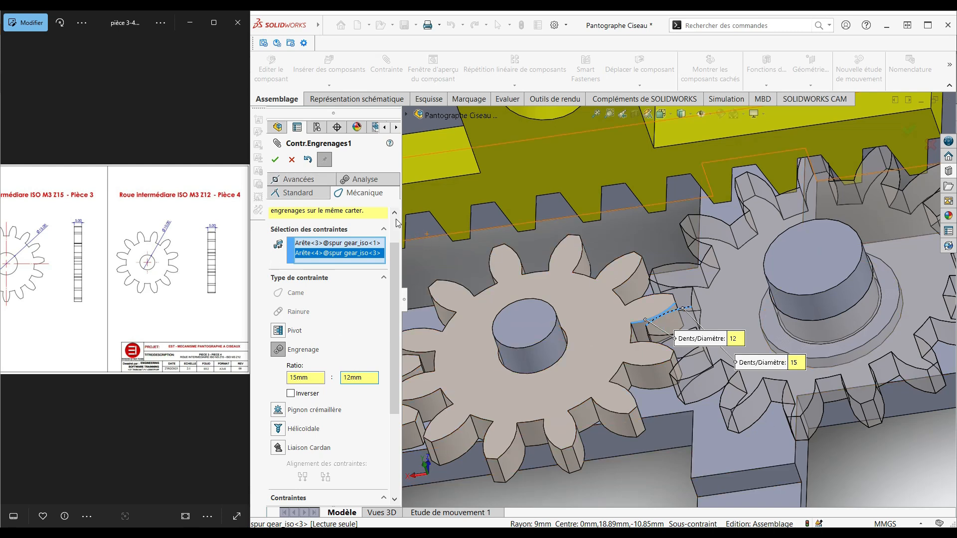
{"action": "left_click", "coordinate": [275, 160]}
Add a gear mate with a 12:15 ratio between tooth edges of the 12-tooth gear and the 15-tooth gear beside the bracket.
{"action": "scroll", "coordinate": [562, 328], "scroll_direction": "up", "scroll_amount": 5}
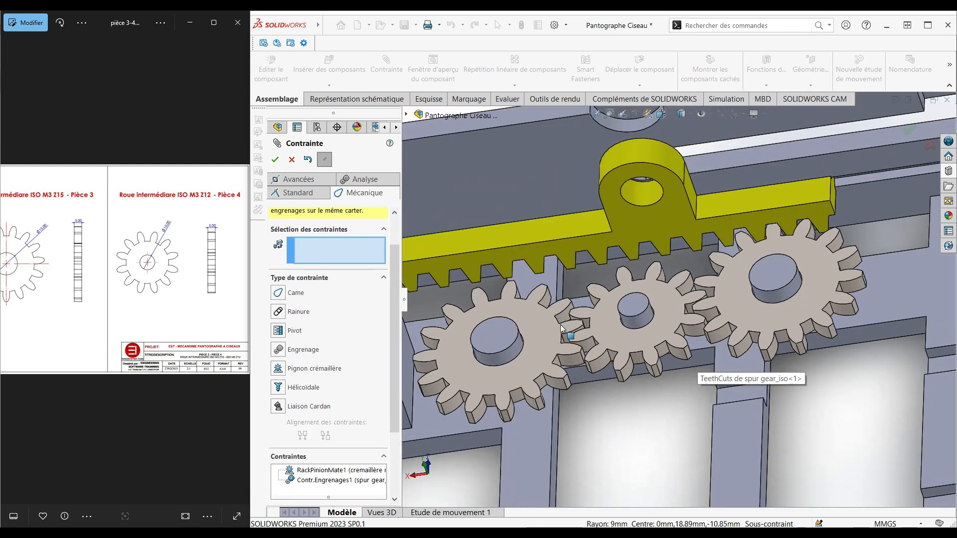
{"action": "scroll", "coordinate": [620, 305], "scroll_direction": "down", "scroll_amount": 5}
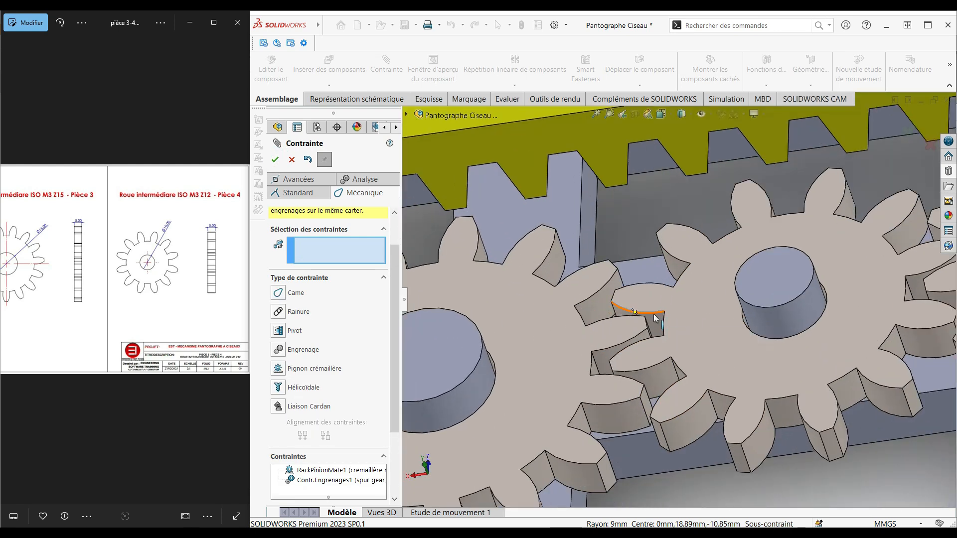
{"action": "left_click", "coordinate": [656, 318]}
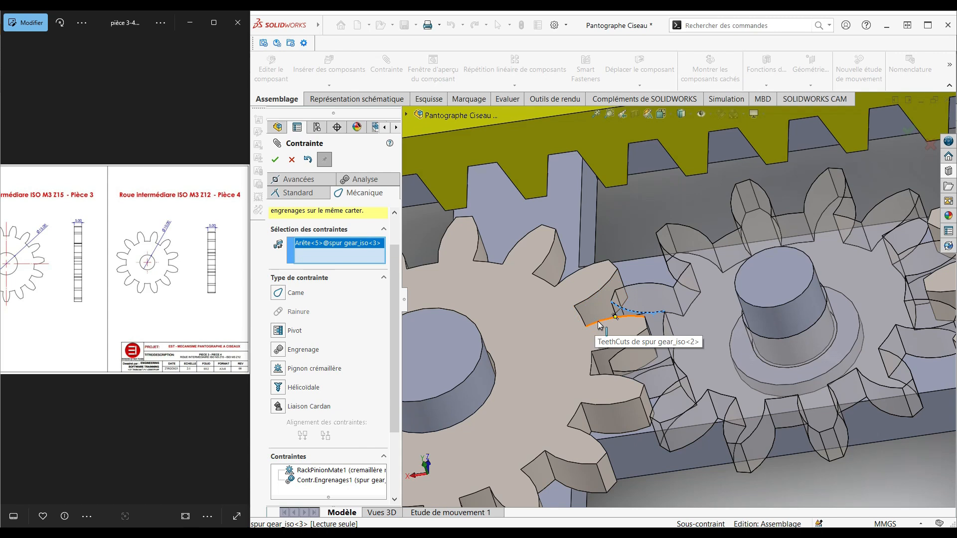
{"action": "left_click", "coordinate": [600, 325]}
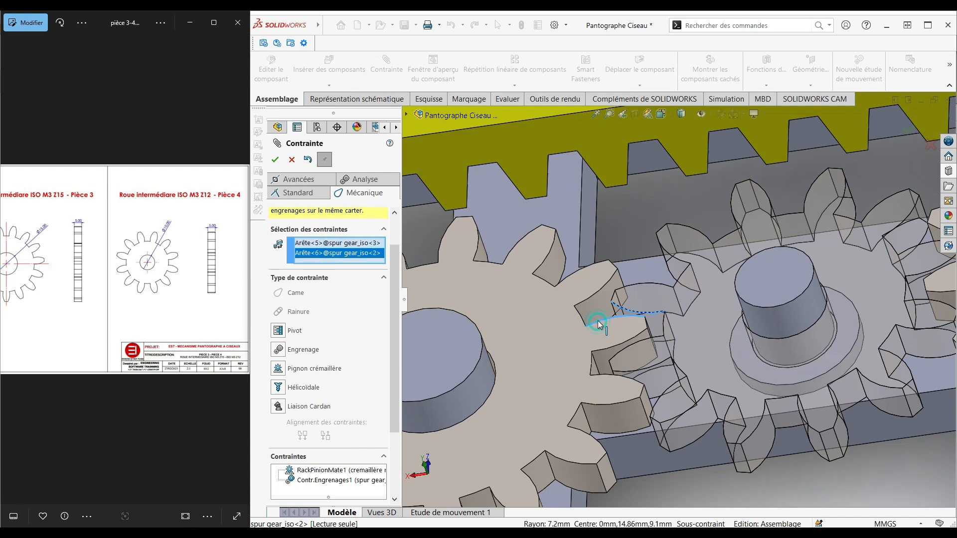
{"action": "left_click", "coordinate": [278, 349]}
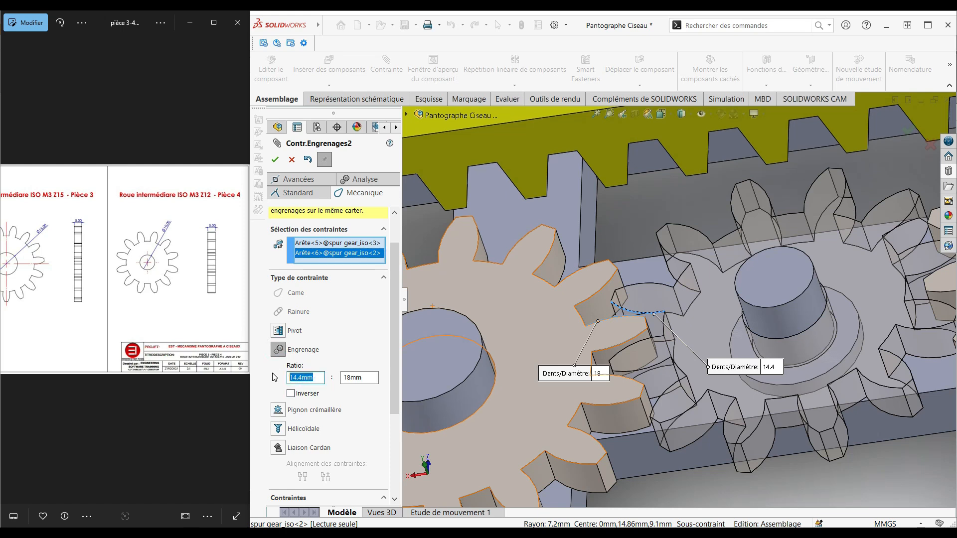
{"action": "type", "text": "12"}
{"action": "left_click", "coordinate": [360, 378]}
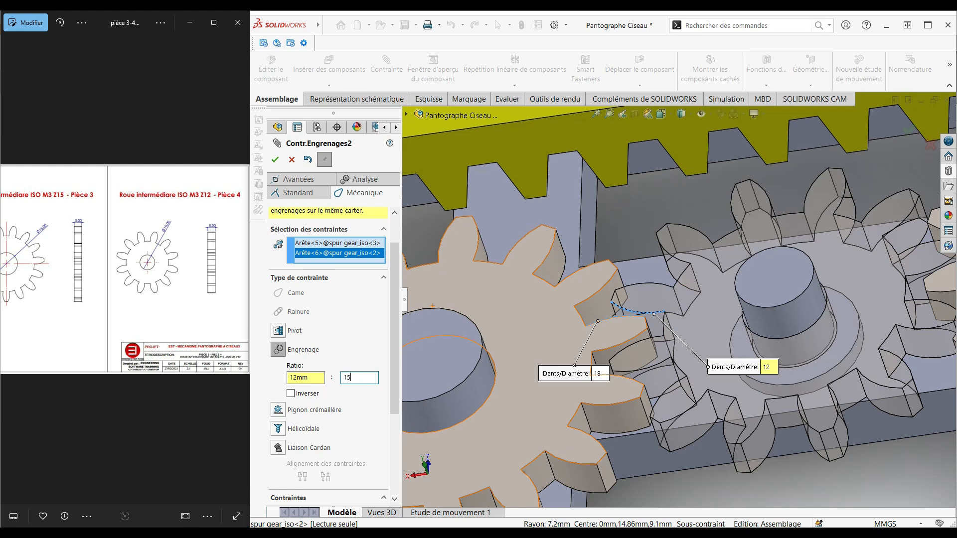
{"action": "scroll", "coordinate": [573, 363], "scroll_direction": "up", "scroll_amount": 3}
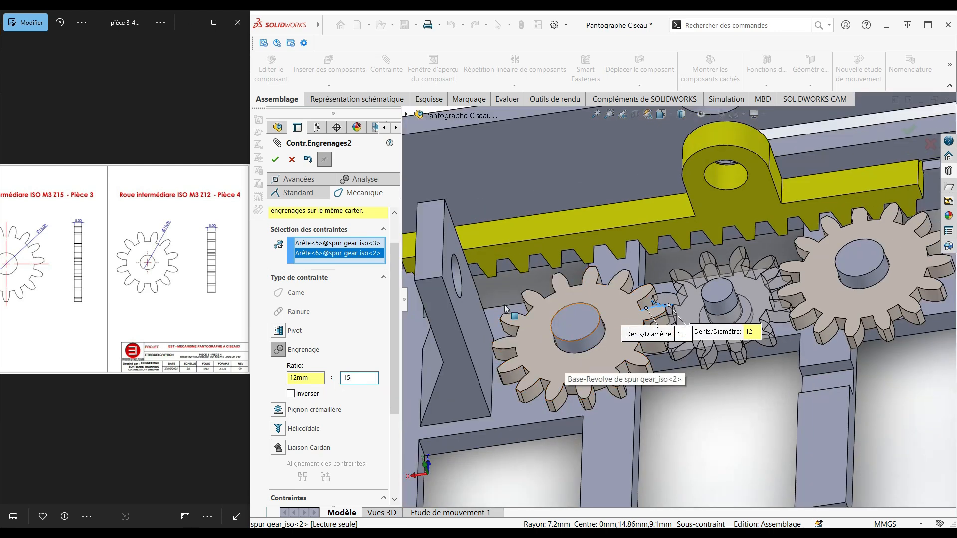
{"action": "left_click", "coordinate": [274, 160]}
{"action": "scroll", "coordinate": [641, 319], "scroll_direction": "up", "scroll_amount": 5}
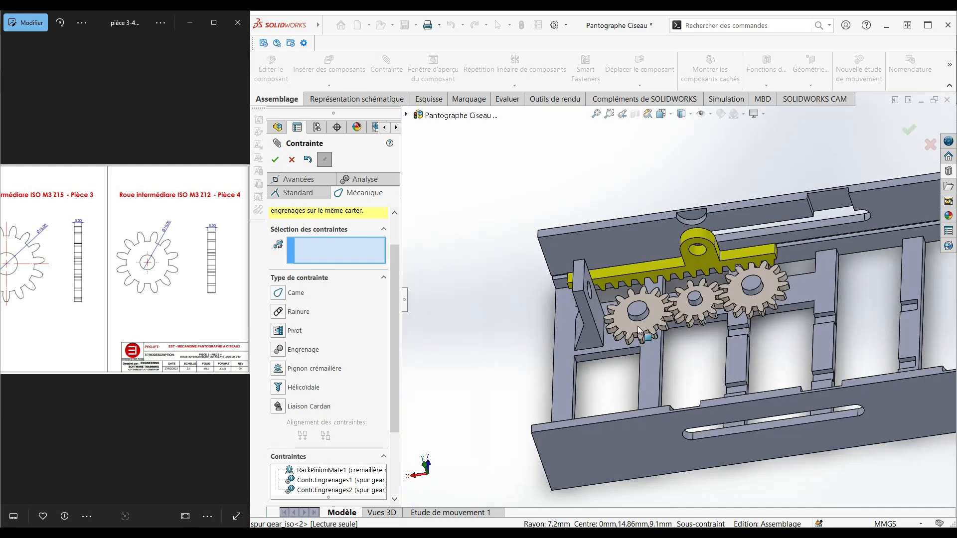
Finish adding mates and rotate the 15-tooth gear beside the bracket to test the linked motion of the gears and rack.
{"action": "middle_click_drag", "start_coordinate": [727, 314], "coordinate": [739, 329]}
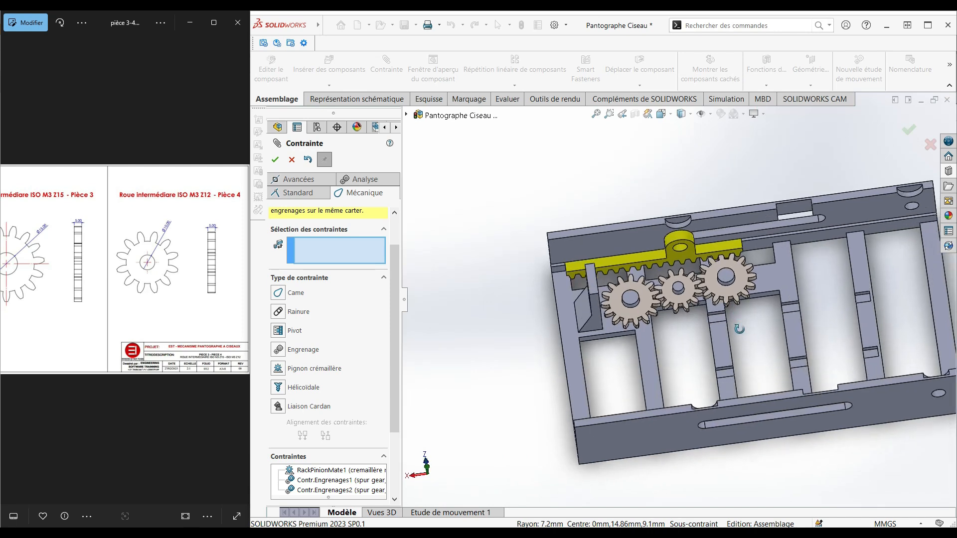
{"action": "left_click", "coordinate": [278, 160]}
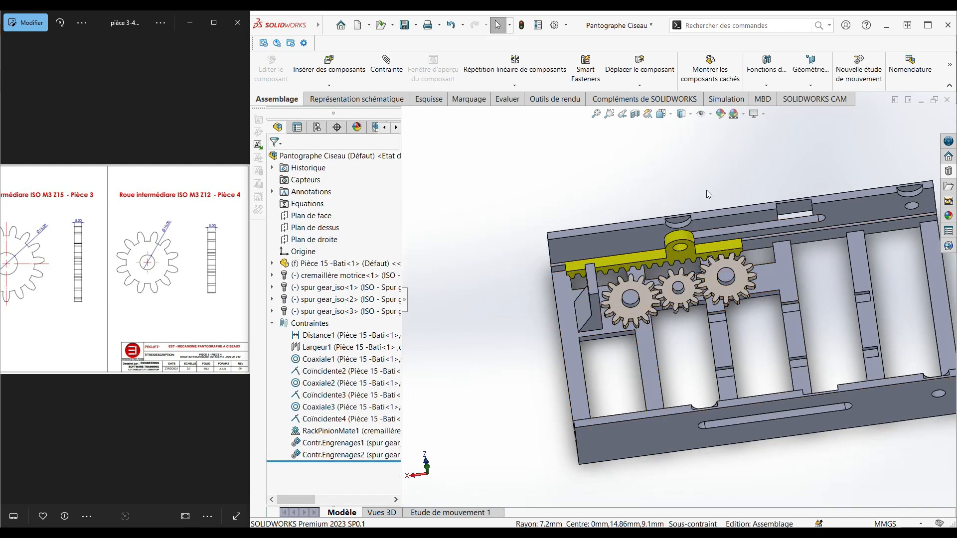
{"action": "scroll", "coordinate": [708, 274], "scroll_direction": "down", "scroll_amount": 4}
{"action": "left_click_drag", "start_coordinate": [595, 292], "coordinate": [548, 246]}
{"action": "key", "text": "Escape"}
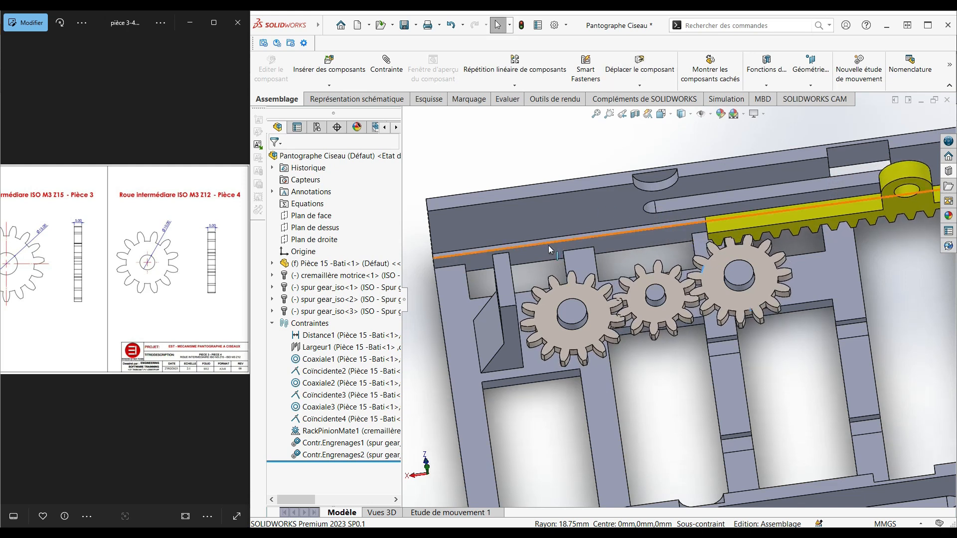
{"action": "mouse_move", "coordinate": [600, 337]}
{"action": "left_mouse_down"}
{"action": "mouse_move", "coordinate": [599, 313]}
{"action": "mouse_move", "coordinate": [583, 327]}
{"action": "mouse_move", "coordinate": [601, 321]}
{"action": "mouse_move", "coordinate": [592, 320]}
{"action": "left_mouse_up"}
{"action": "scroll", "coordinate": [679, 298], "scroll_direction": "up", "scroll_amount": 4}
{"action": "scroll", "coordinate": [775, 299], "scroll_direction": "down", "scroll_amount": 2}
{"action": "middle_click_drag", "start_coordinate": [775, 294], "coordinate": [781, 332]}
{"action": "scroll", "coordinate": [654, 333], "scroll_direction": "up", "scroll_amount": 1}
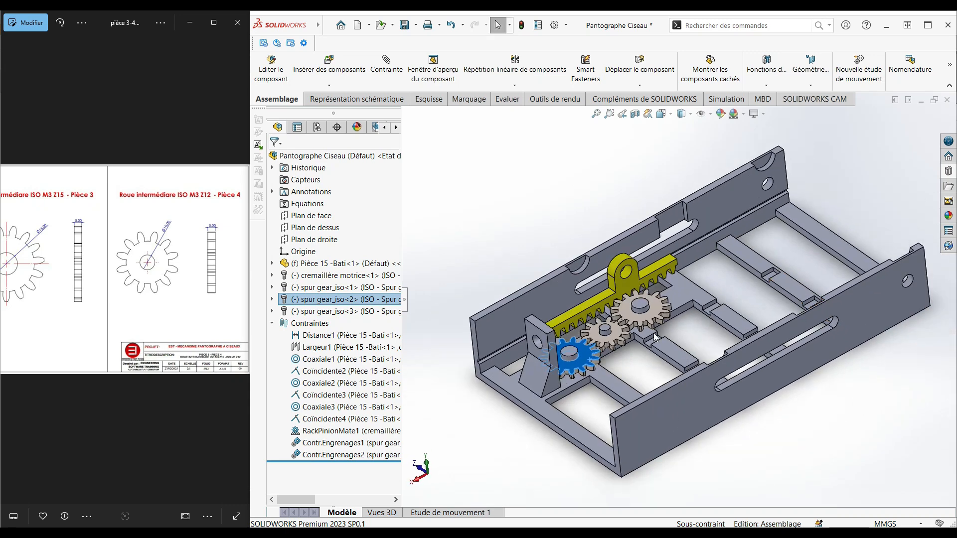
{"action": "left_click", "coordinate": [706, 345]}
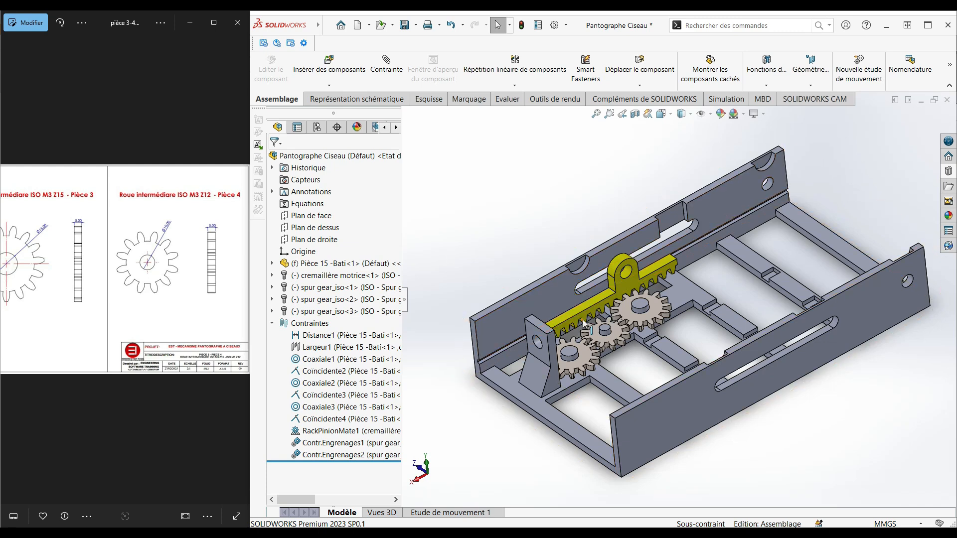
{"action": "scroll", "coordinate": [683, 304], "scroll_direction": "up", "scroll_amount": 1}
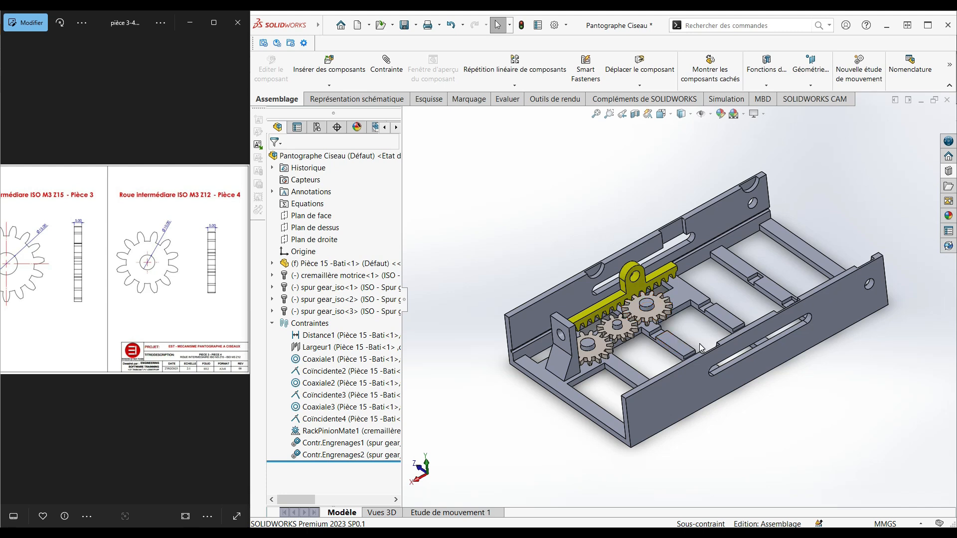
{"action": "scroll", "coordinate": [630, 336], "scroll_direction": "down", "scroll_amount": 1}
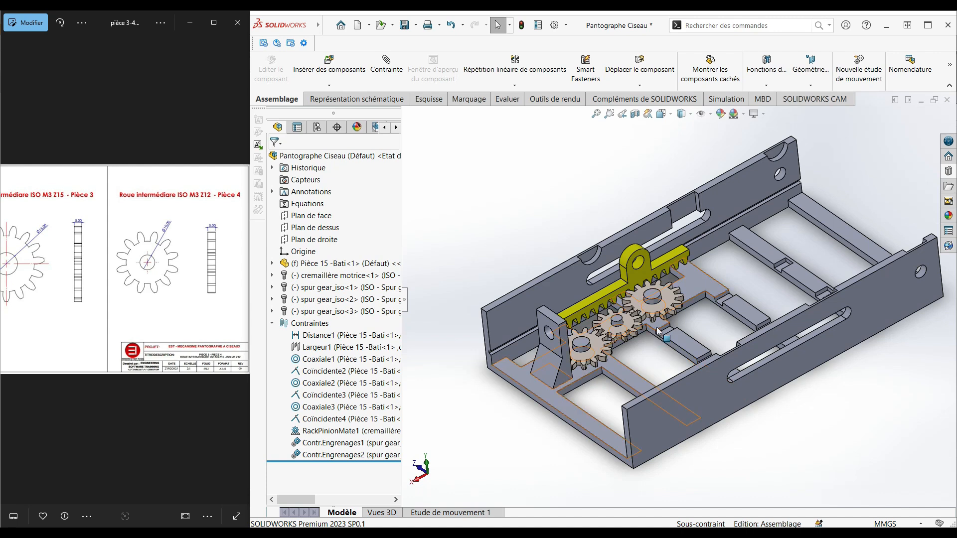
{"action": "scroll", "coordinate": [623, 332], "scroll_direction": "up", "scroll_amount": 1}
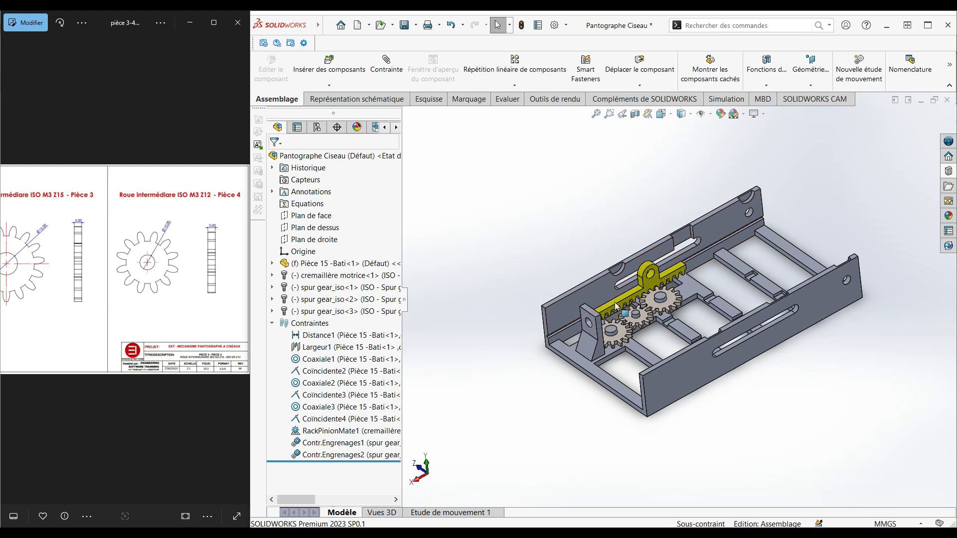
{"action": "scroll", "coordinate": [601, 335], "scroll_direction": "down", "scroll_amount": 2}
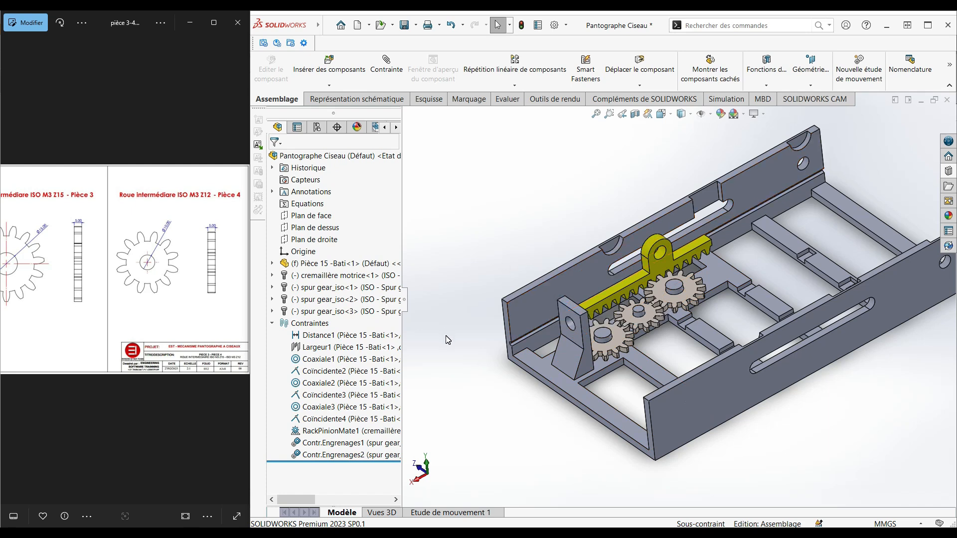
{"action": "key", "text": "f"}
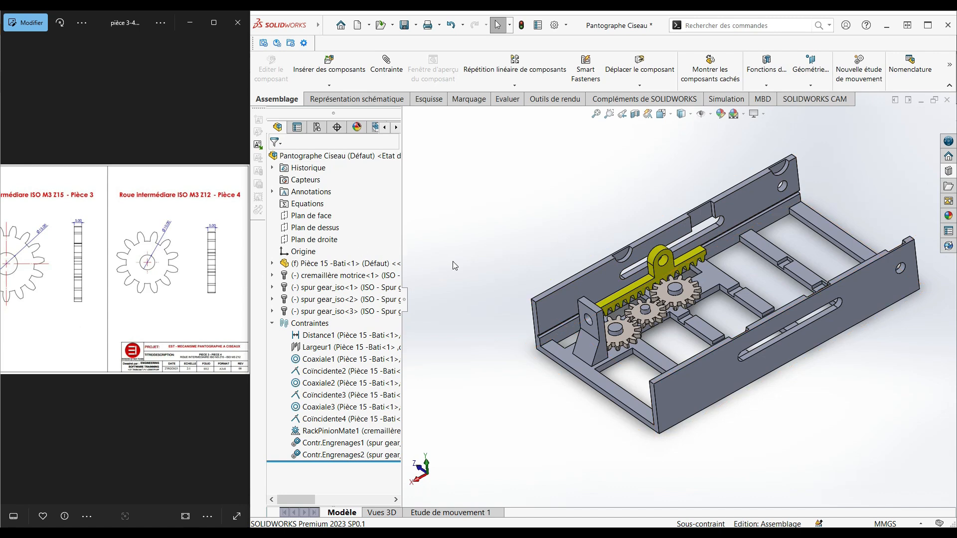
{"action": "scroll", "coordinate": [733, 282], "scroll_direction": "up", "scroll_amount": 2}
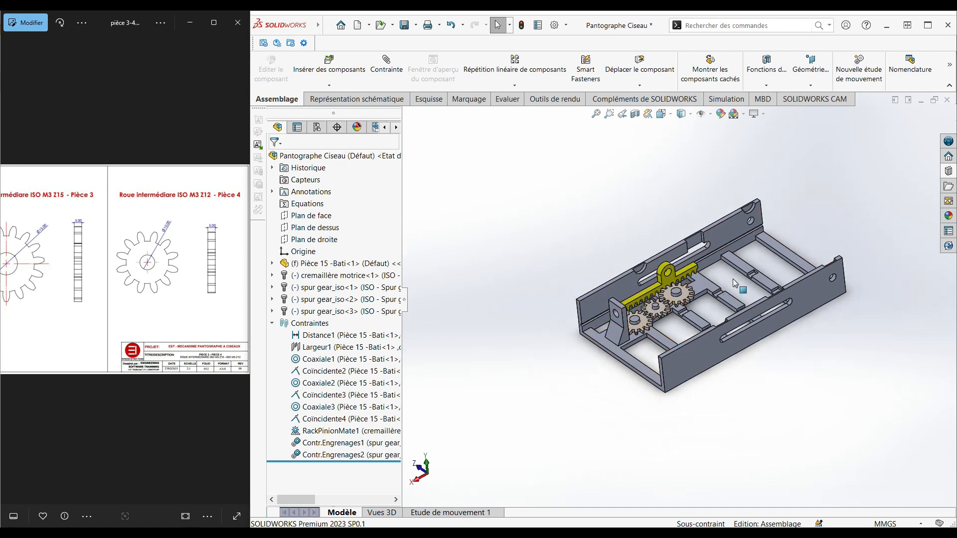
{"action": "scroll", "coordinate": [775, 237], "scroll_direction": "down", "scroll_amount": 2}
Save the pantograph assembly, rebuilding the document before saving.
{"action": "left_click", "coordinate": [406, 26]}
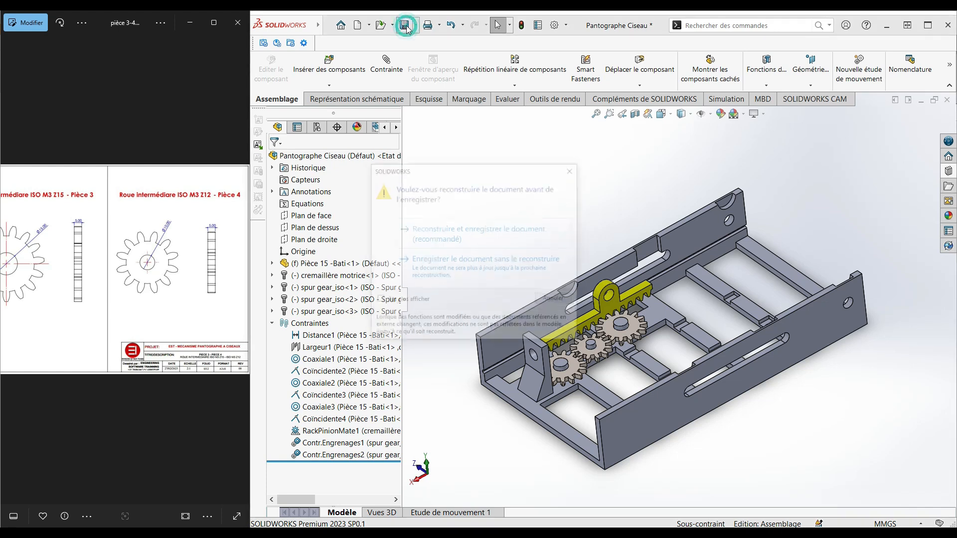
{"action": "left_click", "coordinate": [473, 240]}
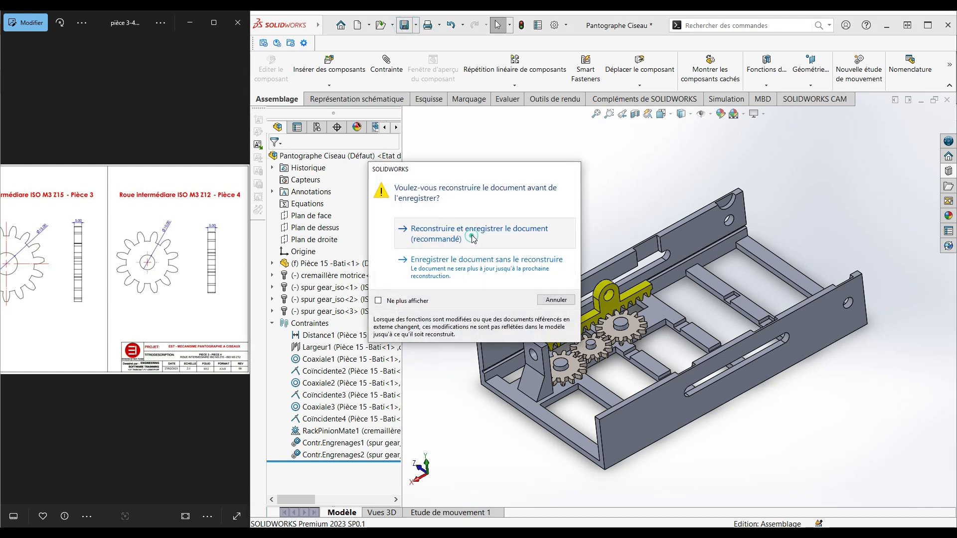
{"action": "key", "text": "f"}
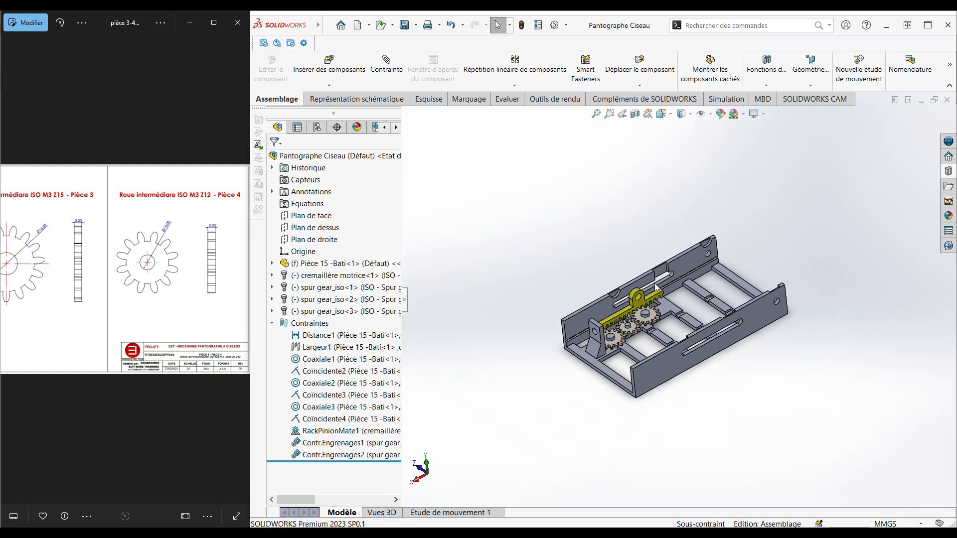